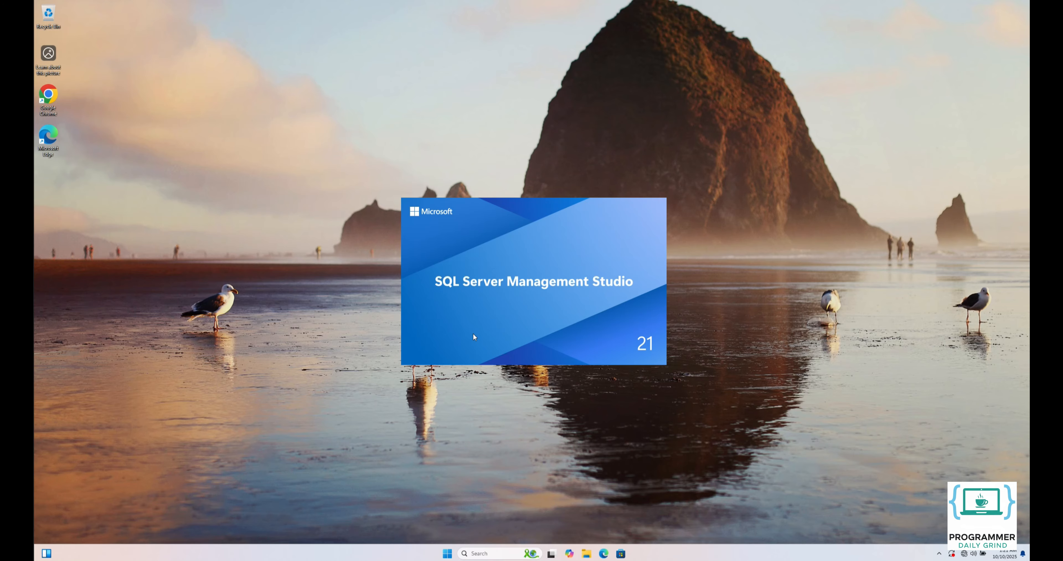
- Connect to the localhost server with Windows Authentication and create a database named testdb
{"action": "type", "text": "localhost"}
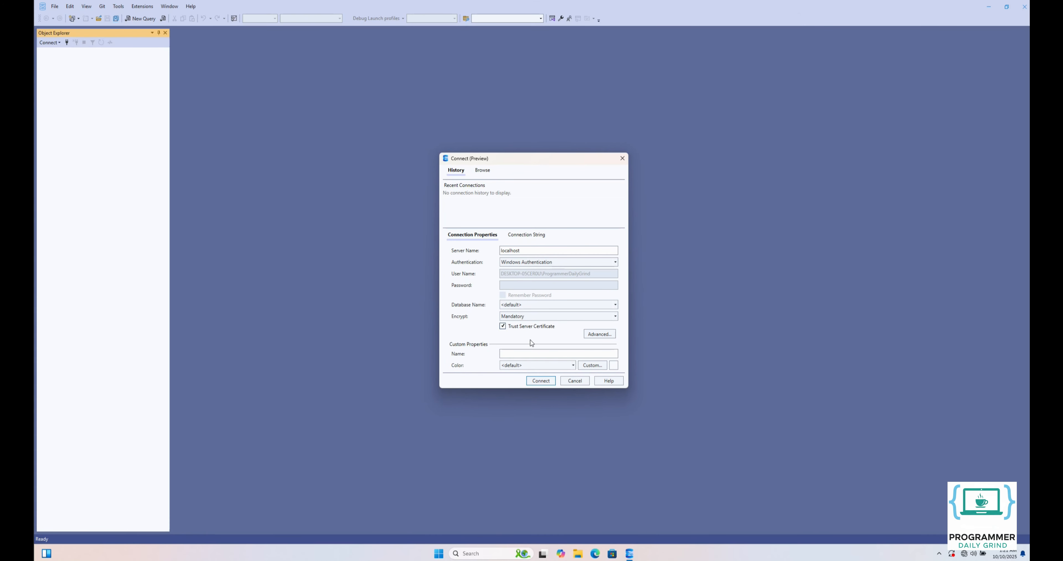
{"action": "left_click", "coordinate": [535, 382]}
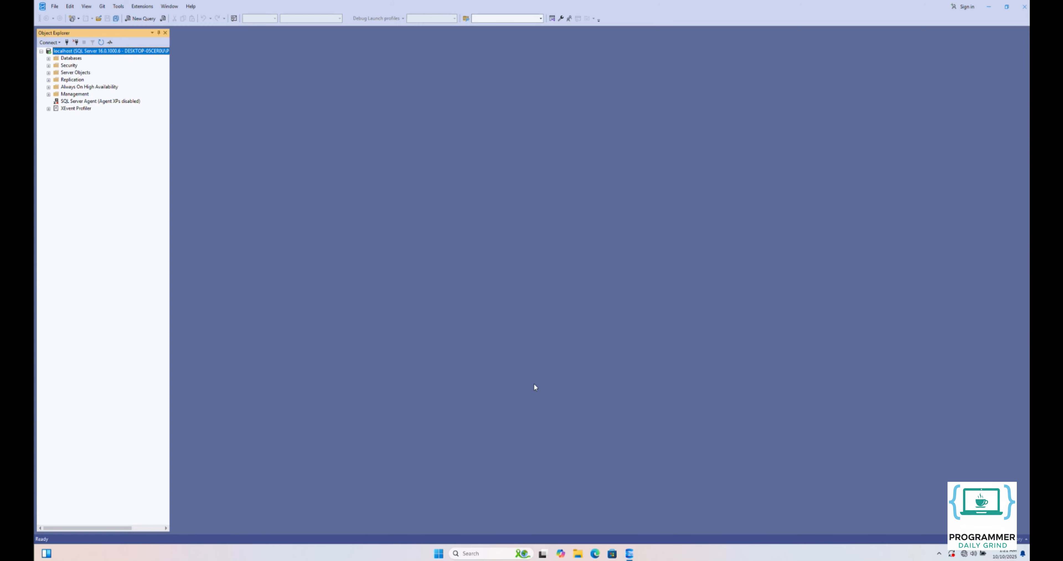
{"action": "left_click", "coordinate": [71, 58]}
{"action": "right_click", "coordinate": [72, 59]}
{"action": "left_click", "coordinate": [86, 66]}
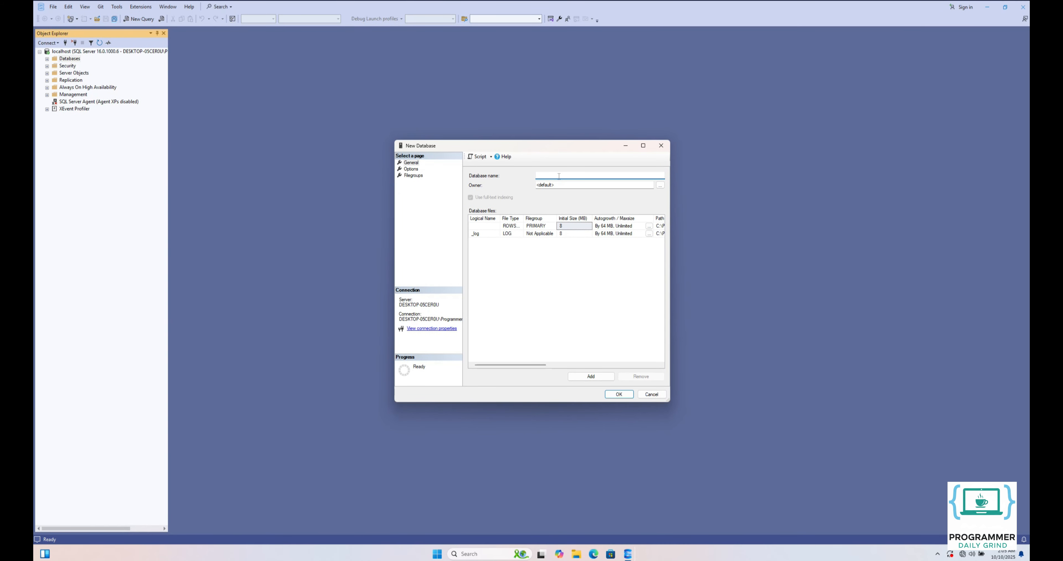
{"action": "type", "text": "testdb"}
{"action": "left_click", "coordinate": [618, 395]}
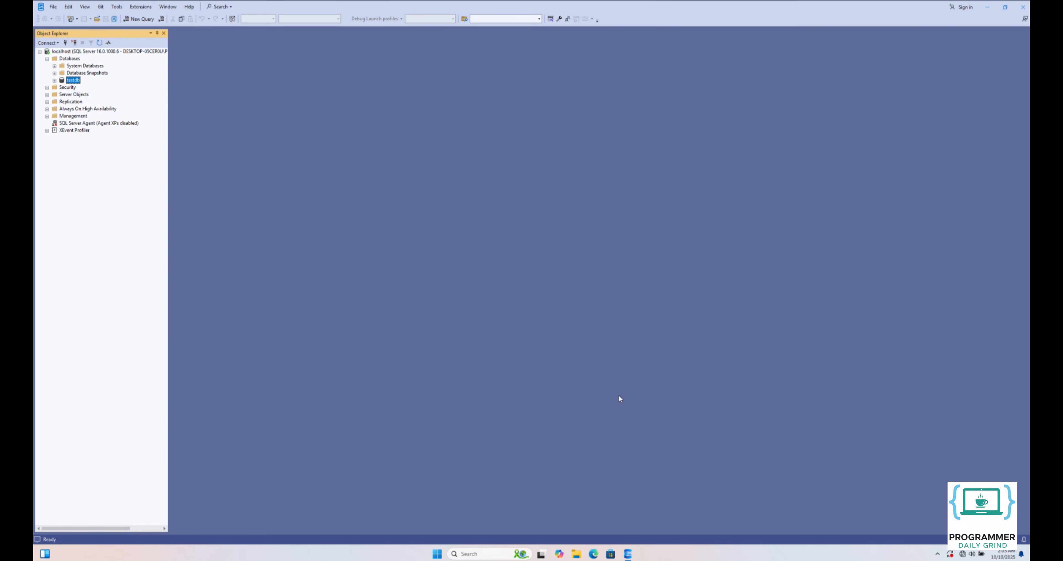
- Check the server properties for the server authentication mode and the remote connections setting
{"action": "left_click", "coordinate": [116, 51]}
{"action": "right_click", "coordinate": [116, 50]}
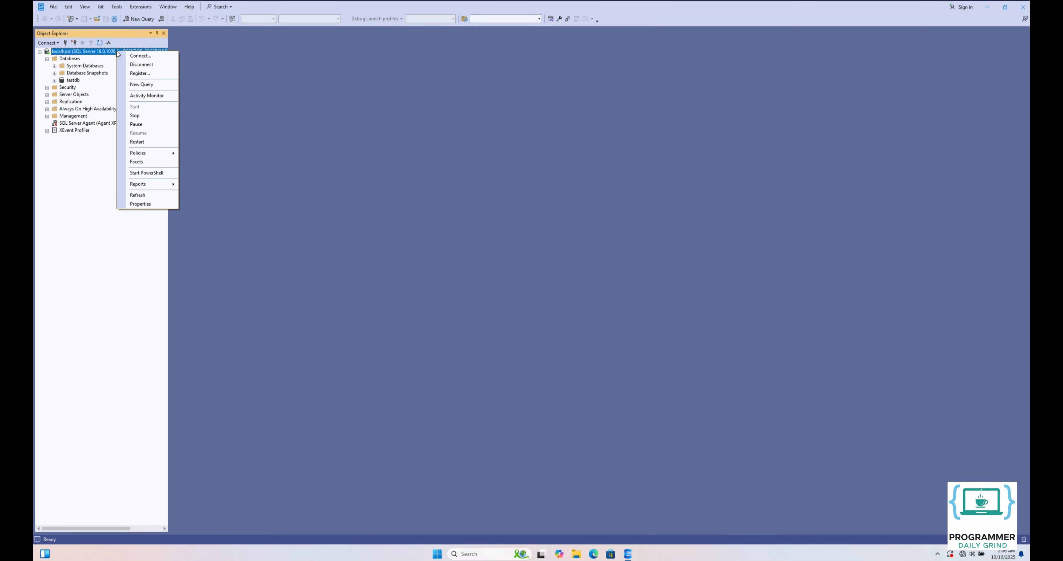
{"action": "left_click", "coordinate": [147, 204]}
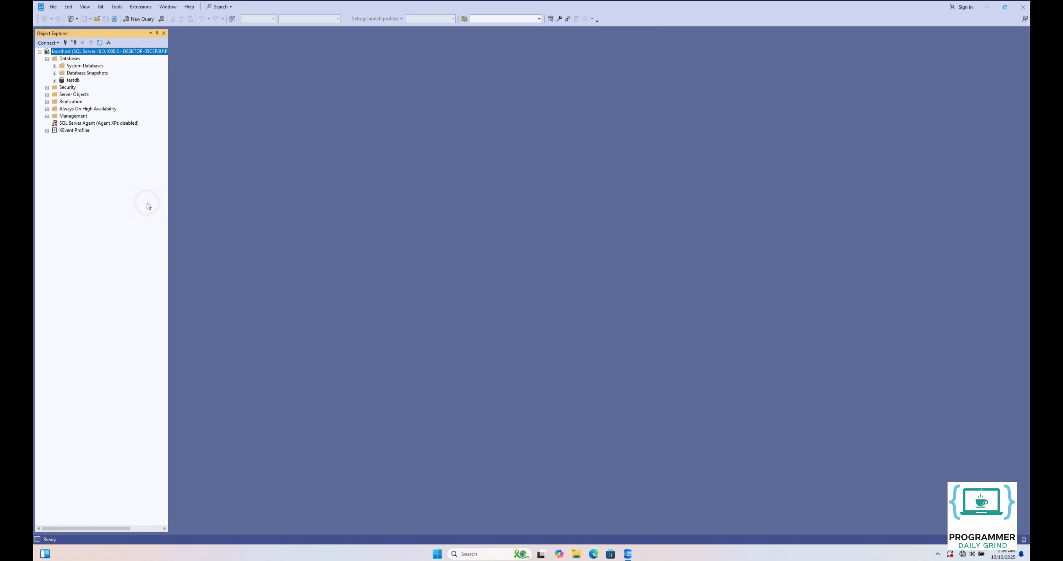
{"action": "left_click", "coordinate": [411, 181]}
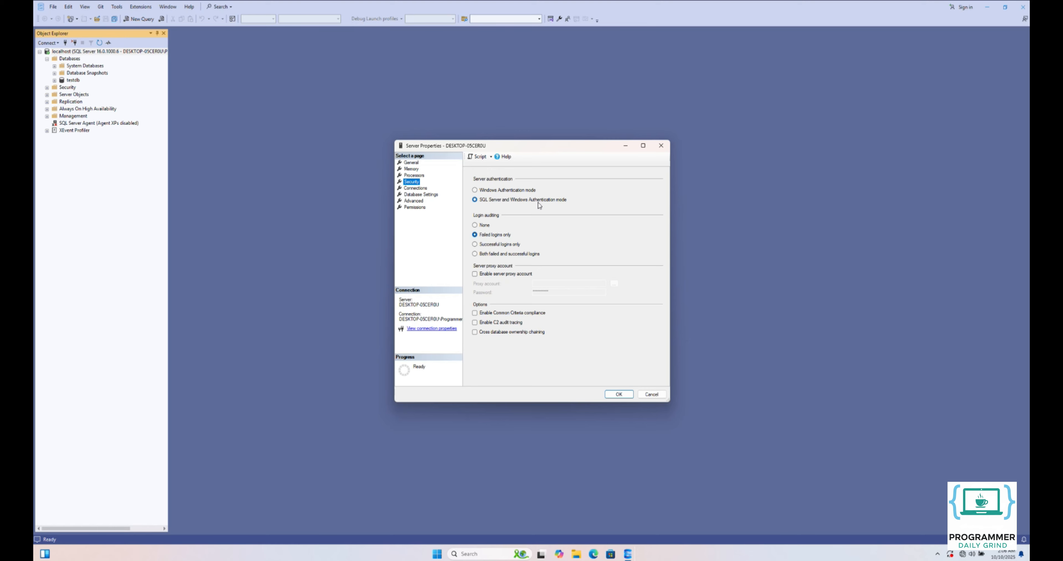
{"action": "left_click", "coordinate": [423, 190]}
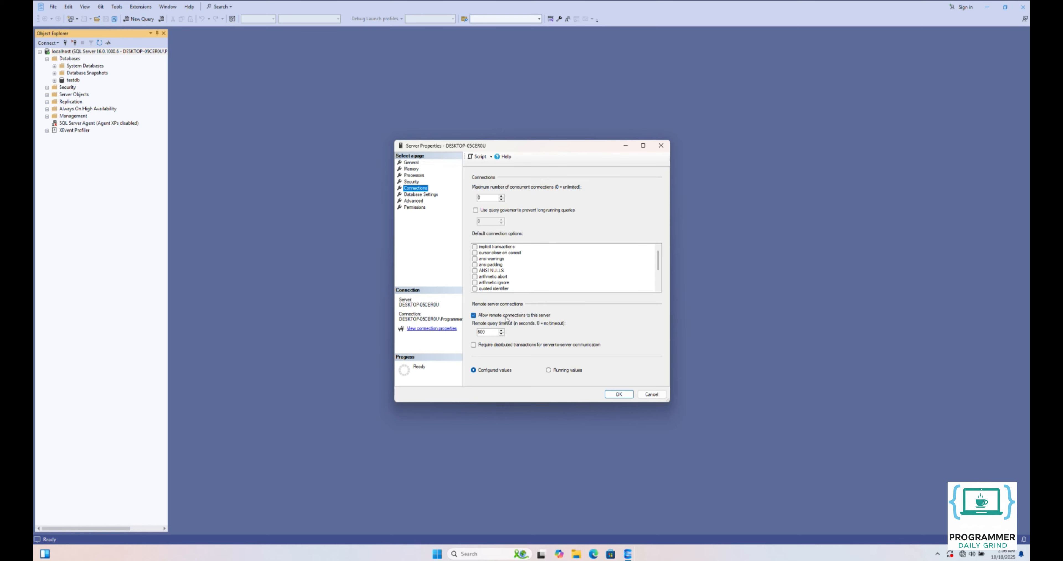
{"action": "left_click", "coordinate": [623, 396]}
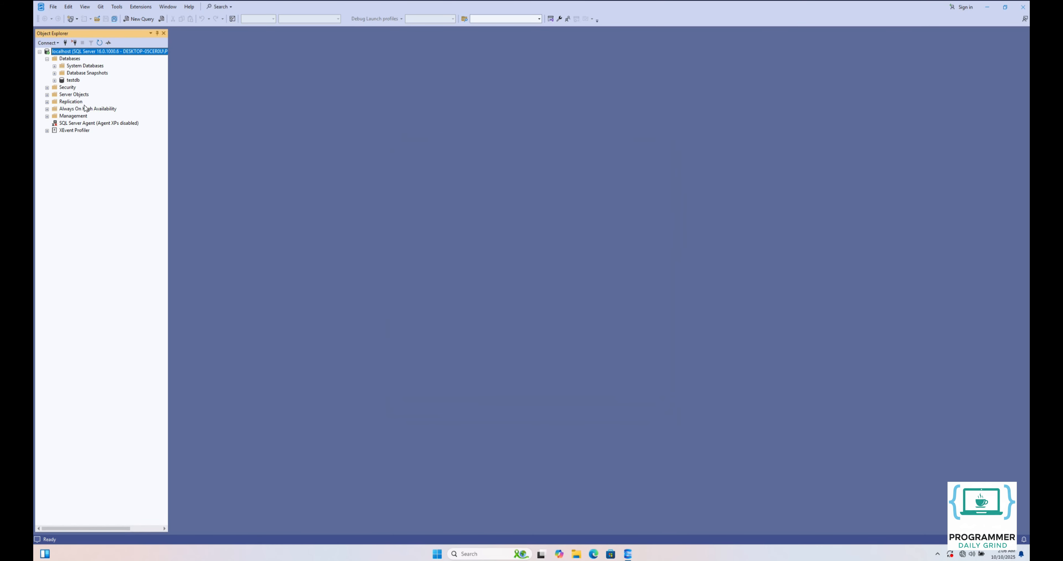
- Start a new server-level login named testuser that uses SQL authentication
{"action": "left_click", "coordinate": [47, 88]}
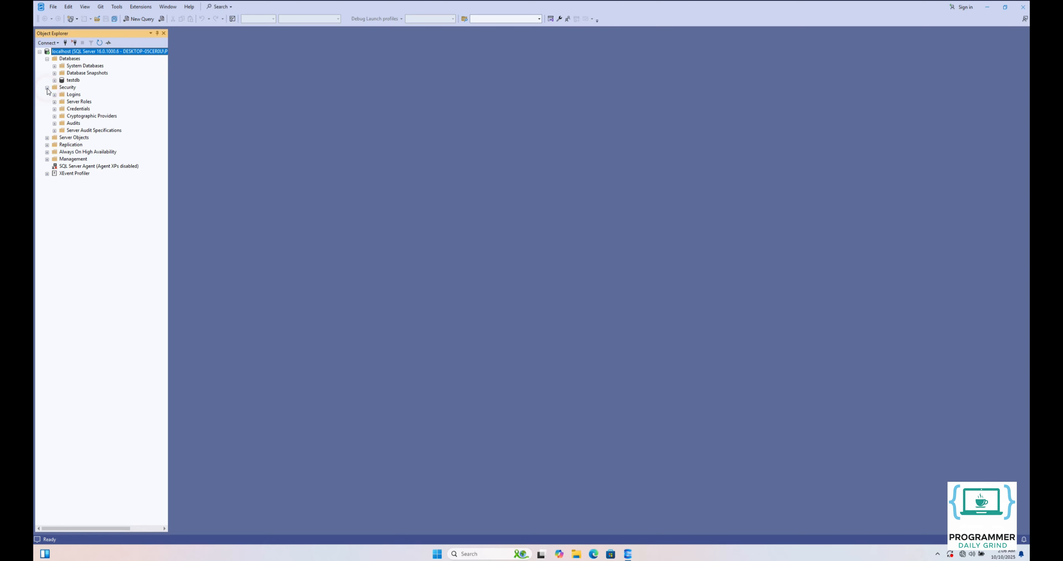
{"action": "left_click", "coordinate": [74, 95]}
{"action": "right_click", "coordinate": [74, 94]}
{"action": "left_click", "coordinate": [95, 99]}
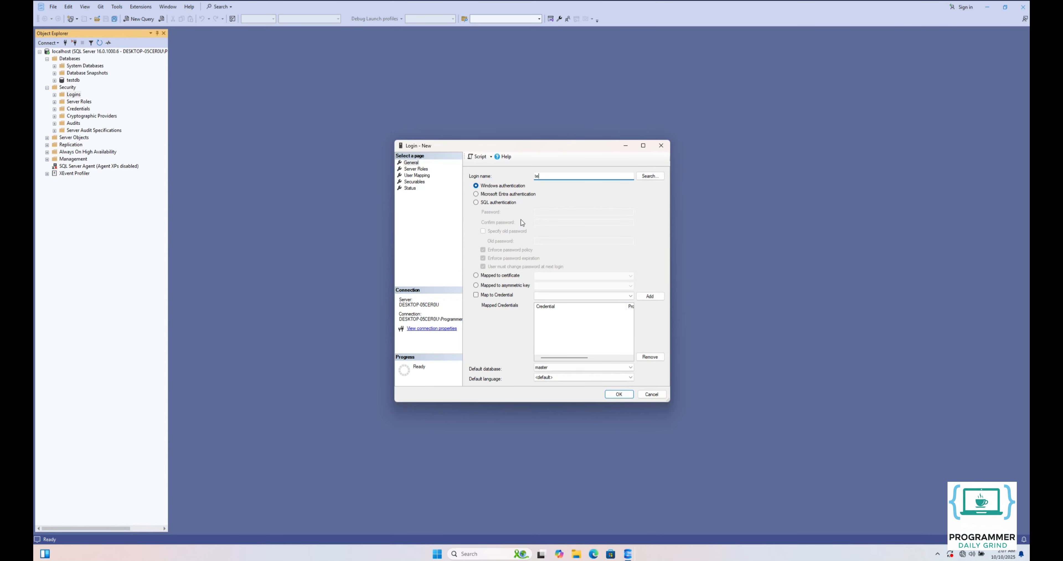
{"action": "type", "text": "er"}
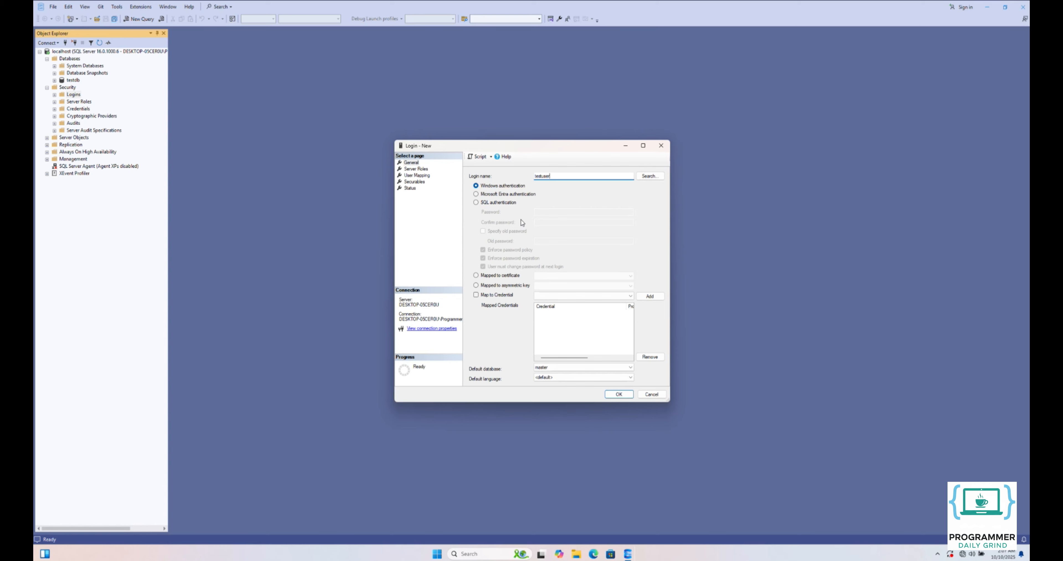
{"action": "left_click", "coordinate": [476, 202]}
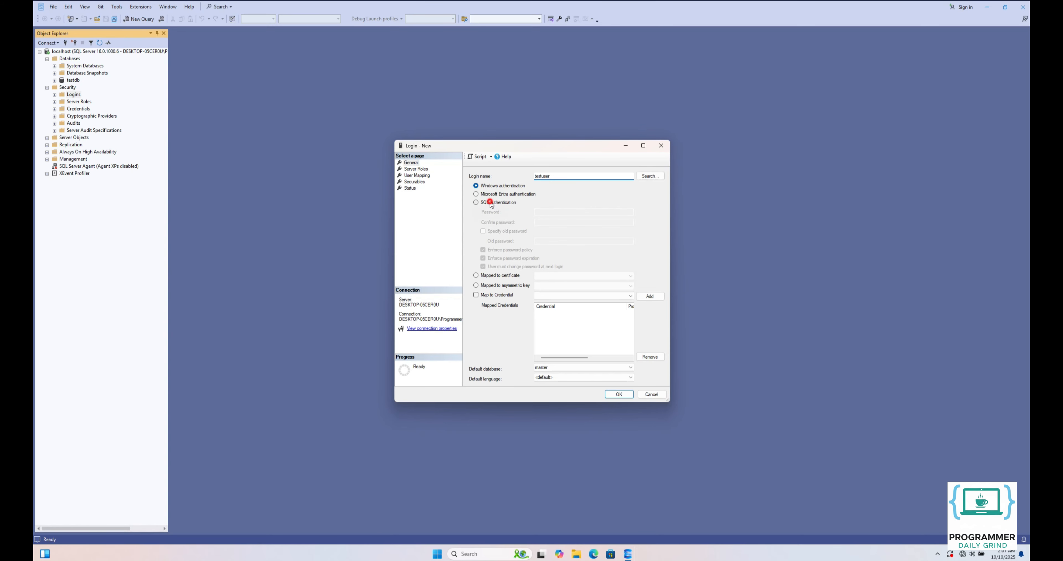
- Enter and confirm the login's password, and turn off the requirement to change it at next login
{"action": "left_click", "coordinate": [544, 211]}
{"action": "type", "text": "Password123"}
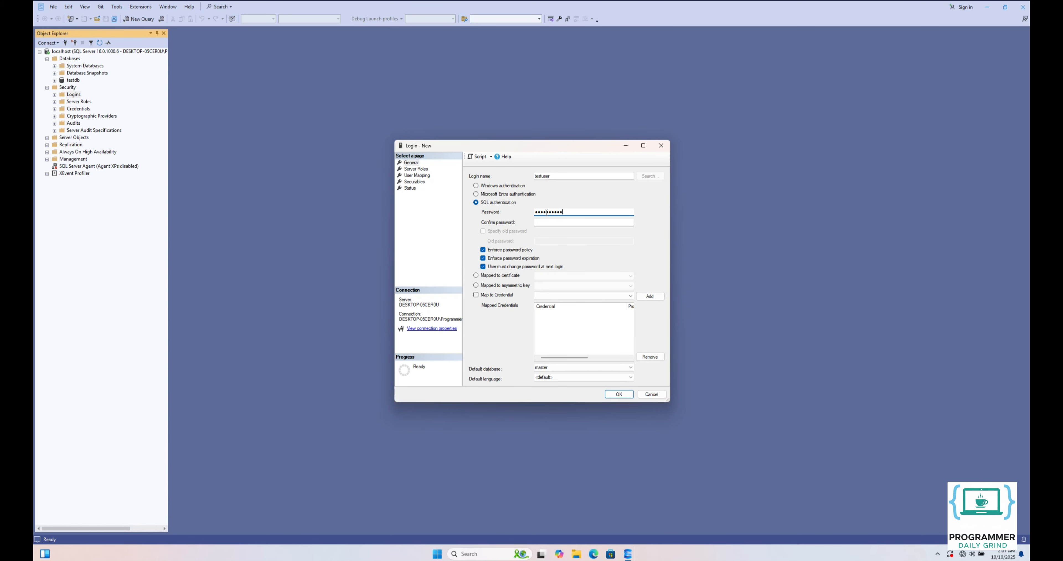
{"action": "left_click", "coordinate": [565, 224]}
{"action": "type", "text": "Password123"}
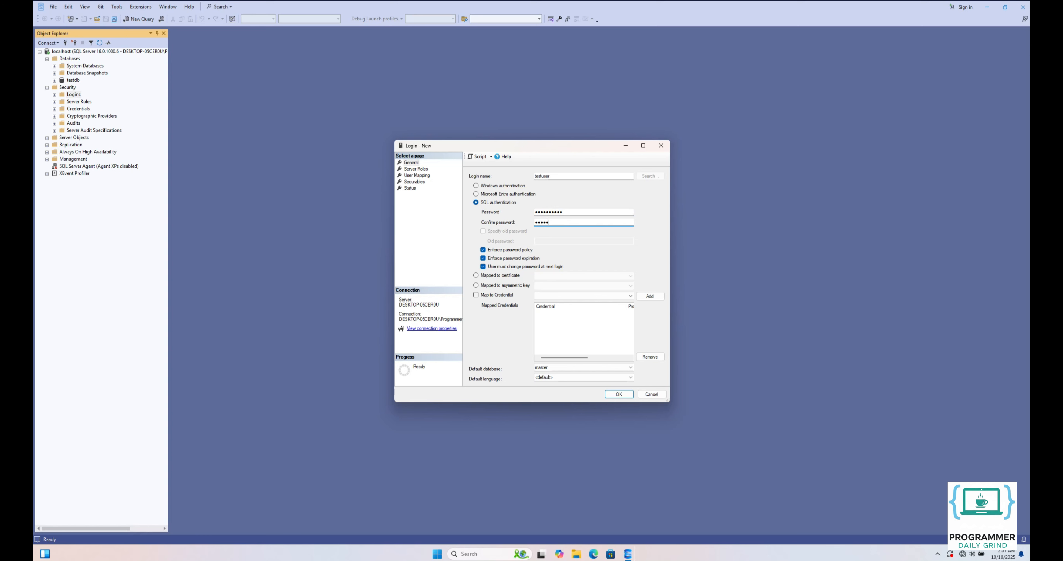
{"action": "left_click", "coordinate": [524, 268]}
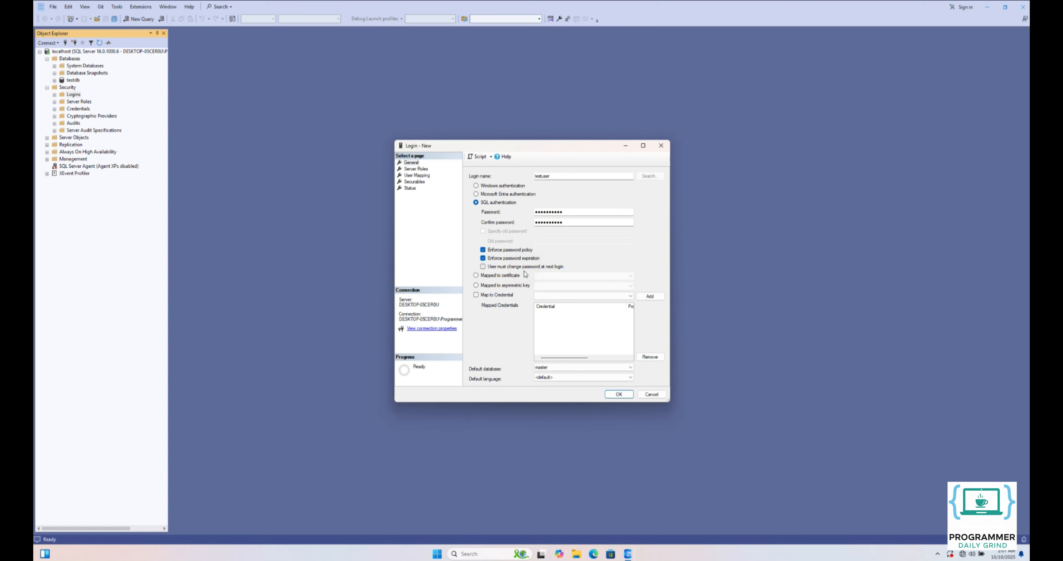
- Make testdb the login's default database and map the login to it with the db_datareader, db_datawriter and db_owner roles
{"action": "left_click", "coordinate": [554, 368]}
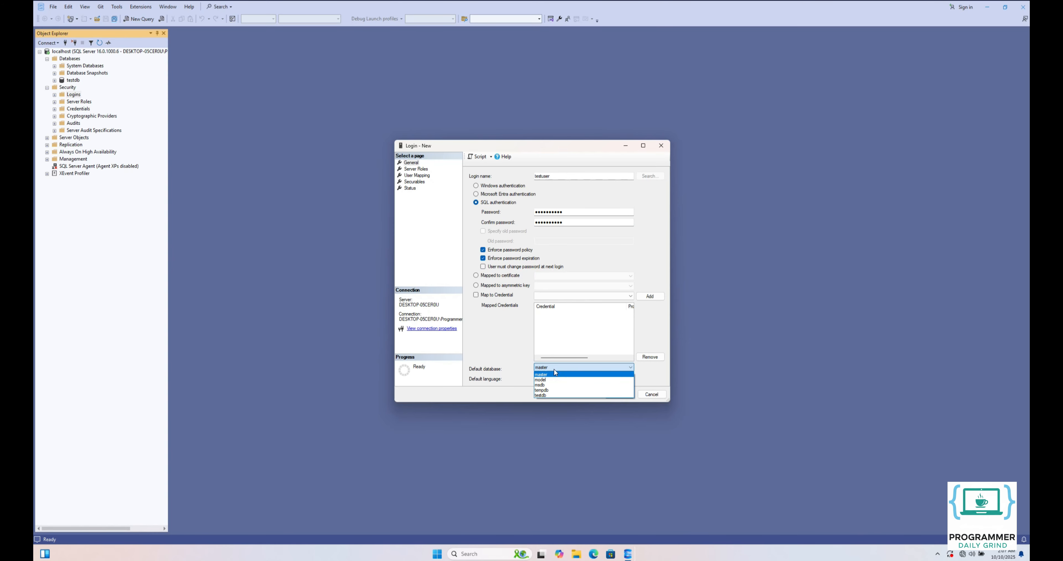
{"action": "left_click", "coordinate": [545, 394]}
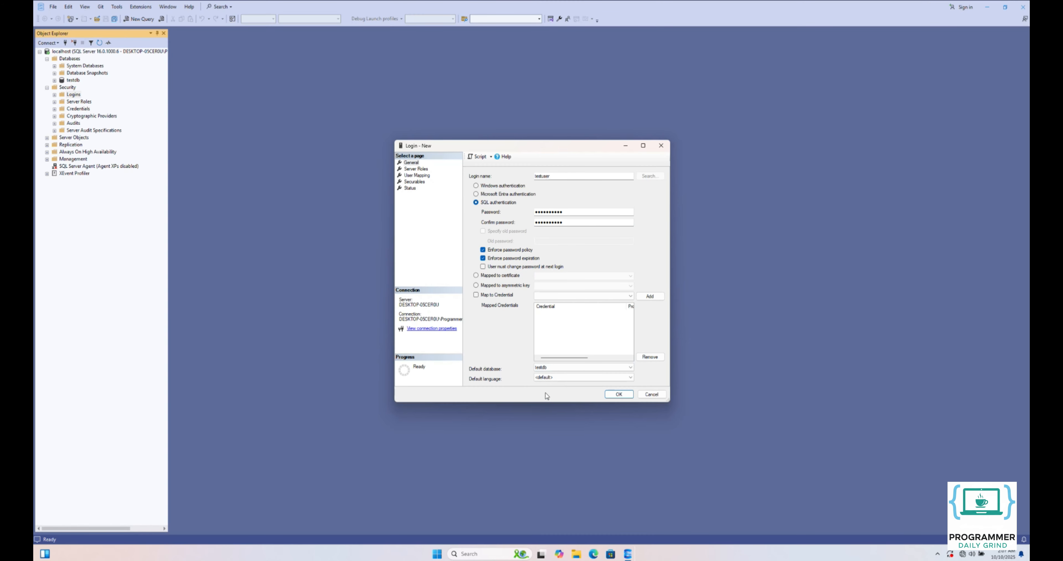
{"action": "left_click", "coordinate": [417, 175]}
{"action": "left_click", "coordinate": [477, 222]}
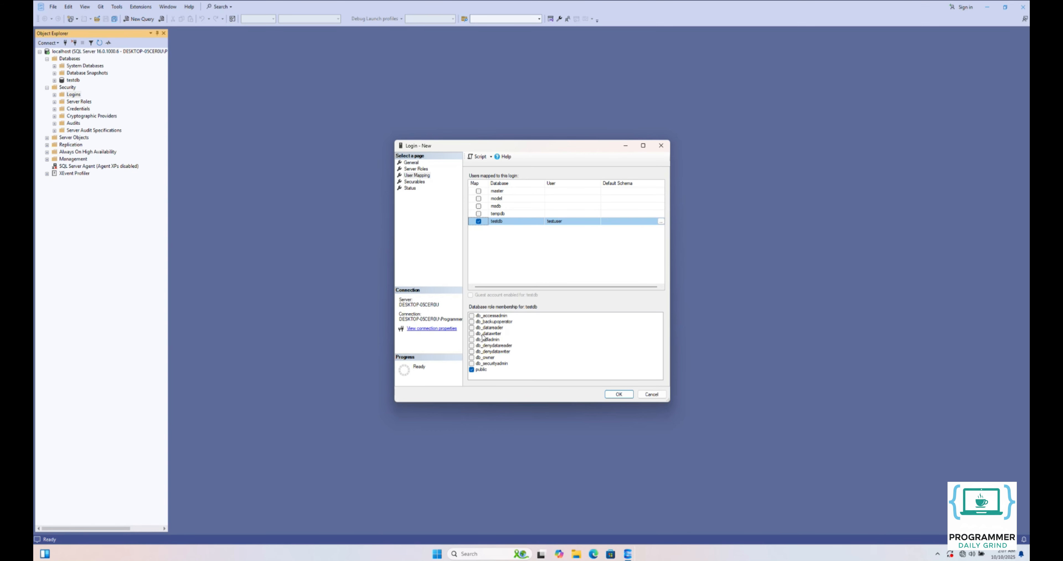
{"action": "left_click", "coordinate": [471, 328]}
{"action": "left_click", "coordinate": [471, 334]}
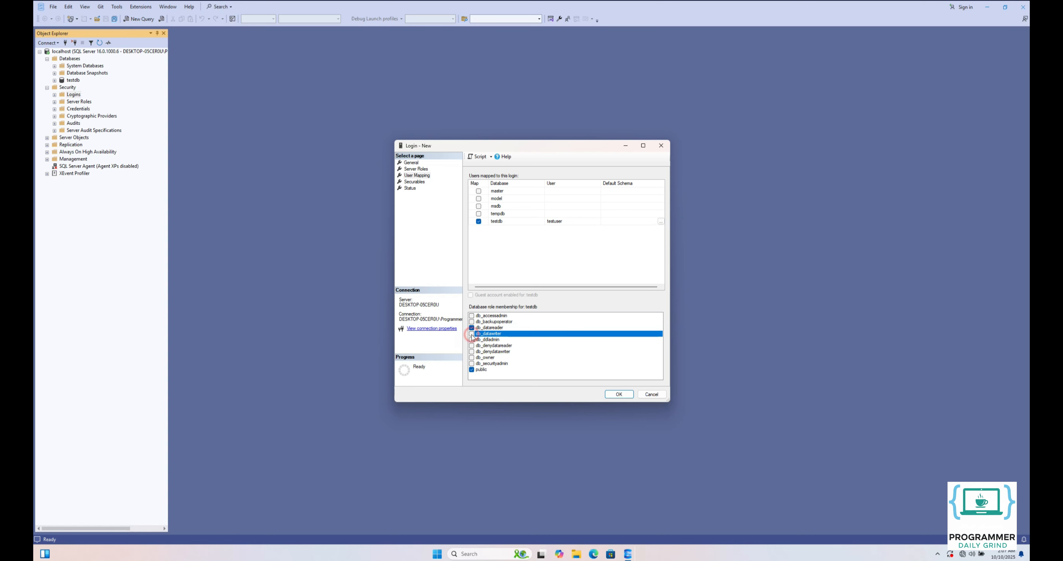
{"action": "left_click", "coordinate": [471, 357]}
{"action": "left_click", "coordinate": [615, 394]}
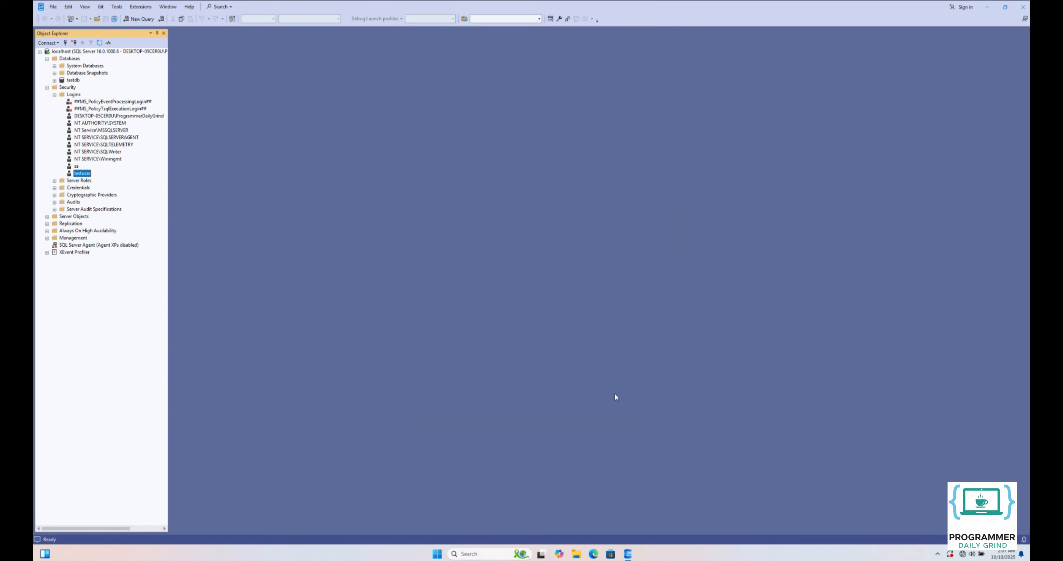
- Check the role membership of testuser among the users of the testdb database
{"action": "left_click", "coordinate": [55, 81]}
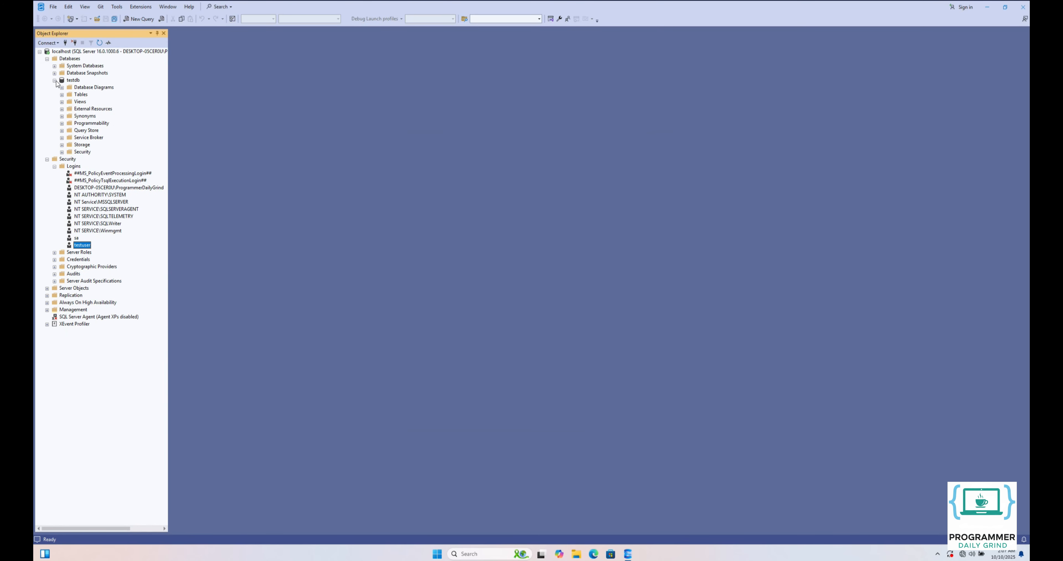
{"action": "left_click", "coordinate": [62, 153]}
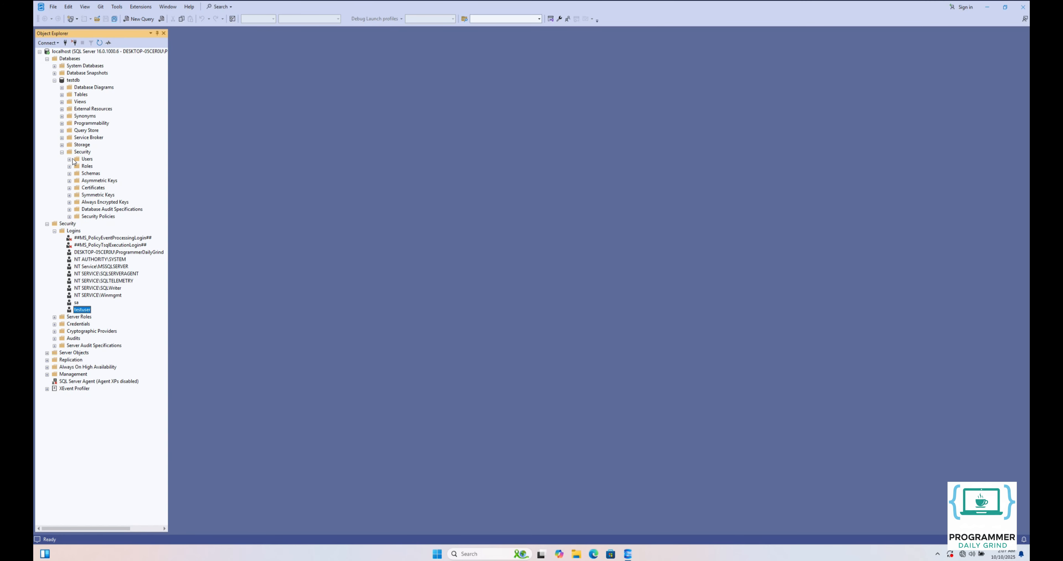
{"action": "left_click", "coordinate": [69, 159]}
{"action": "double_click", "coordinate": [97, 195]}
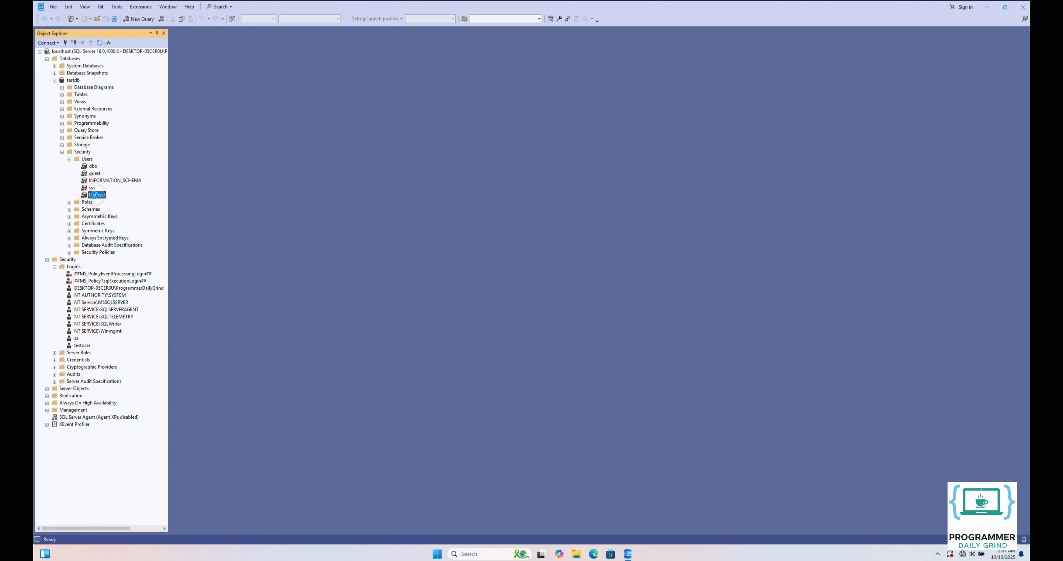
{"action": "left_click", "coordinate": [415, 175]}
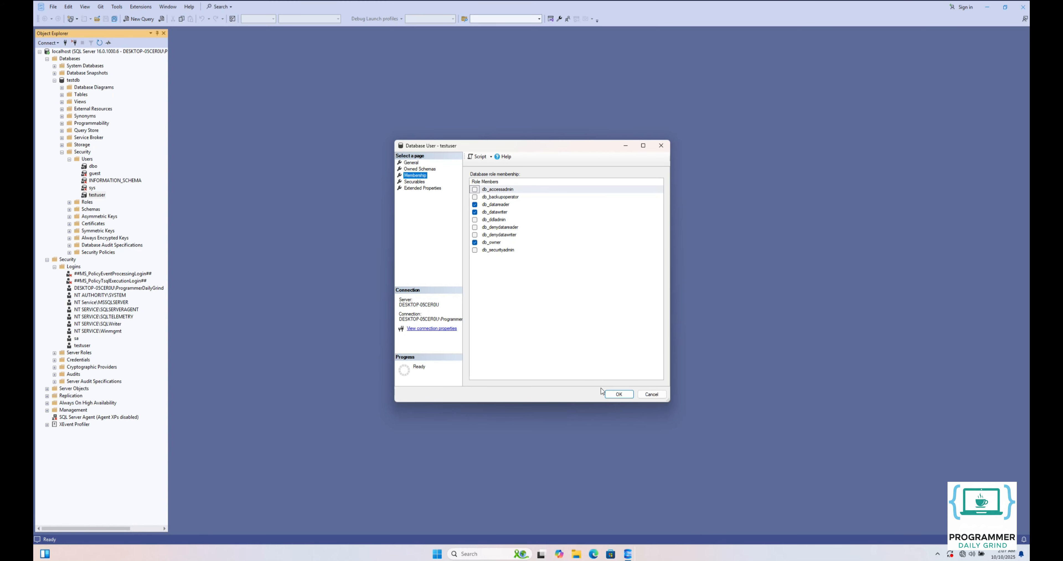
{"action": "left_click", "coordinate": [615, 394]}
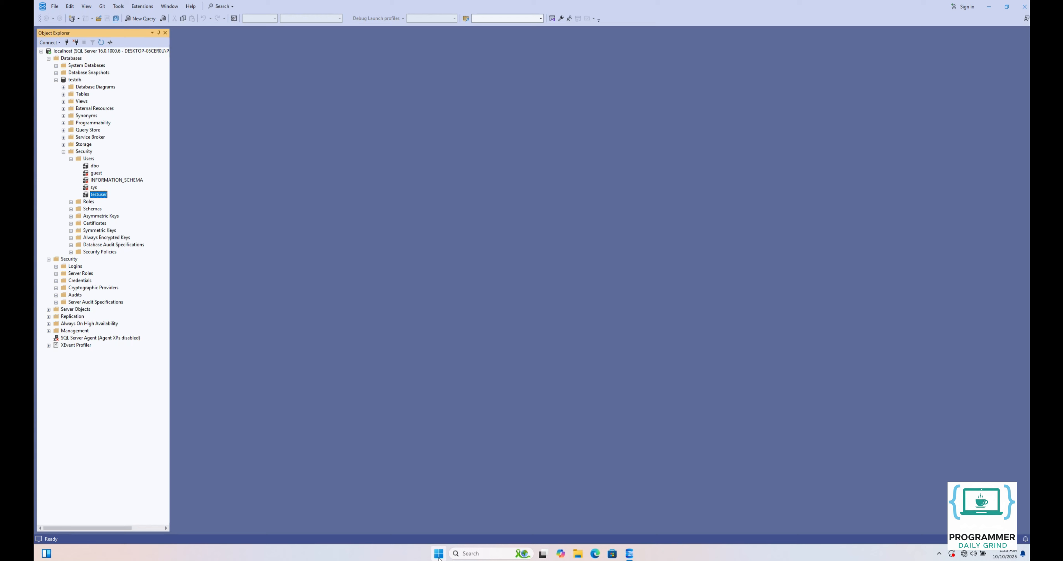
- Search for SQL Server 2022 Configuration Manager on the computer and open it
{"action": "left_click", "coordinate": [438, 554]}
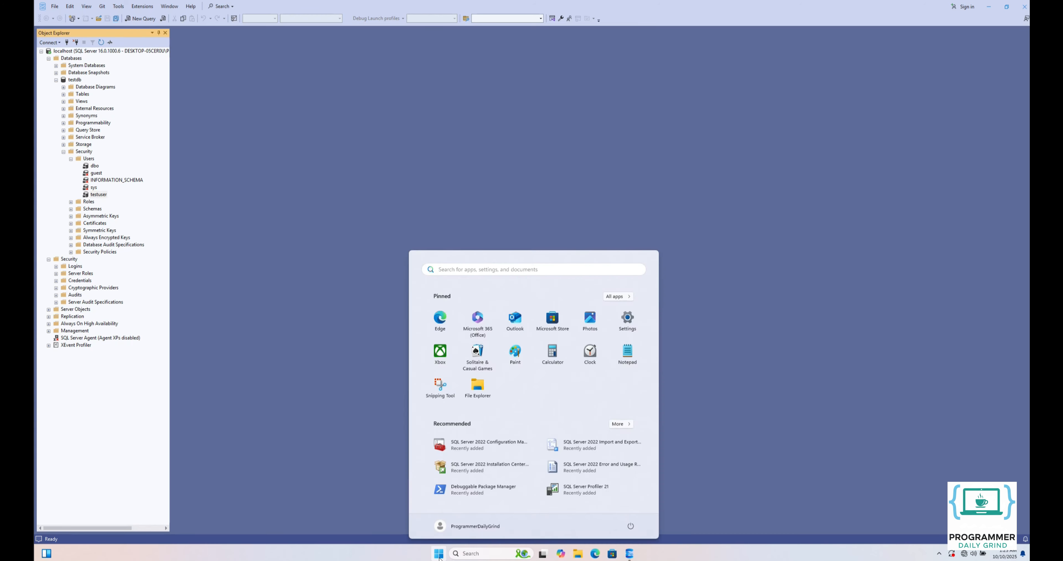
{"action": "type", "text": "sql server 2022 configuration manager"}
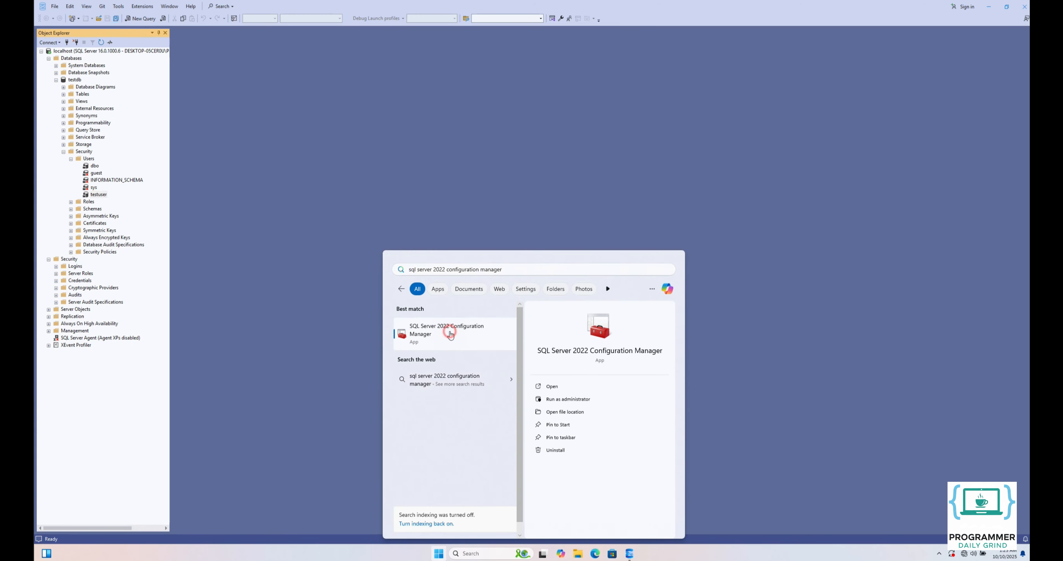
{"action": "left_click", "coordinate": [449, 332]}
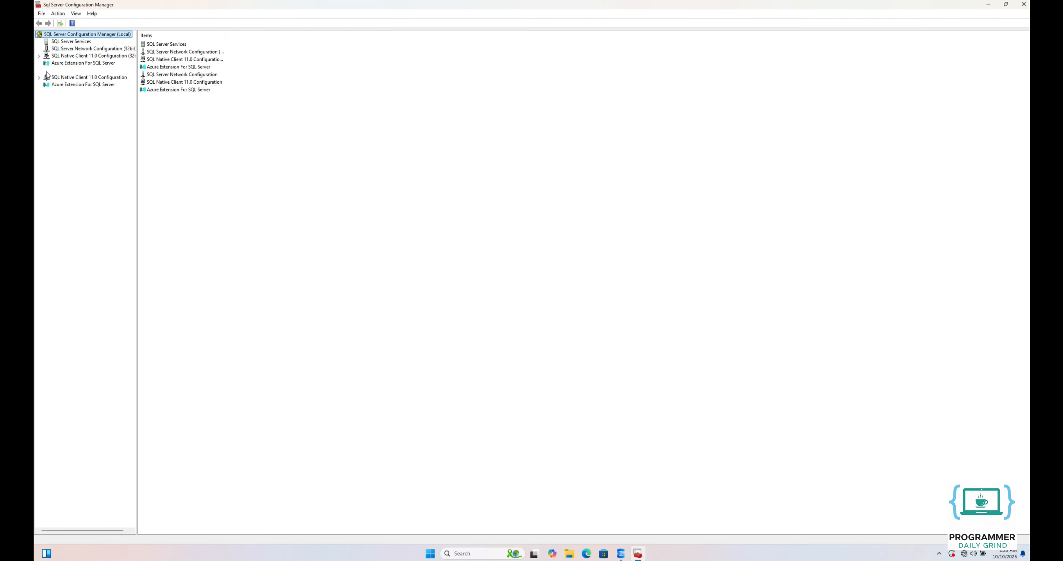
- Enable the TCP/IP protocol for MSSQLSERVER in the SQL Server network configuration
{"action": "left_click", "coordinate": [40, 70]}
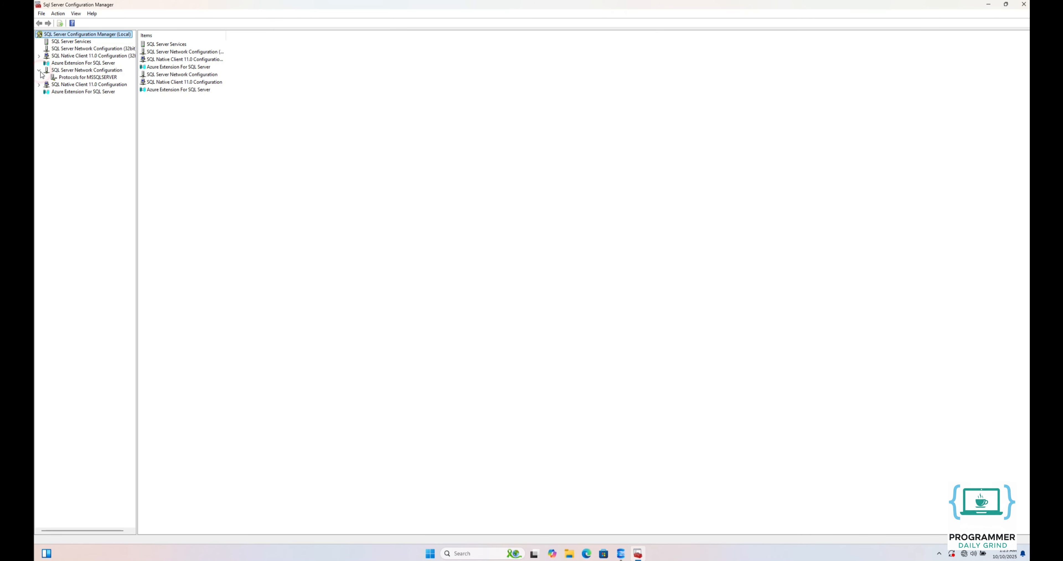
{"action": "left_click", "coordinate": [75, 78]}
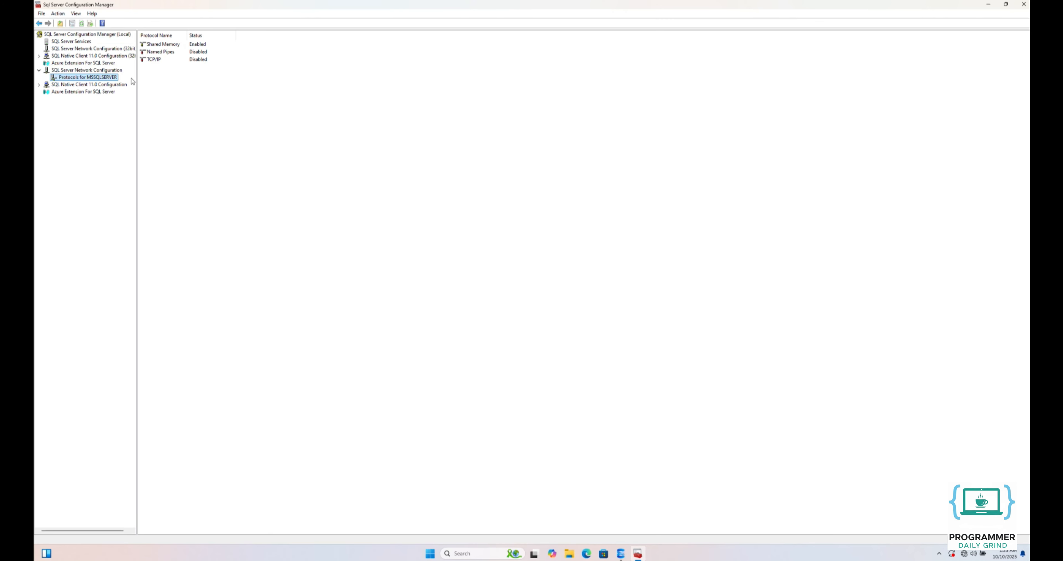
{"action": "right_click", "coordinate": [167, 61]}
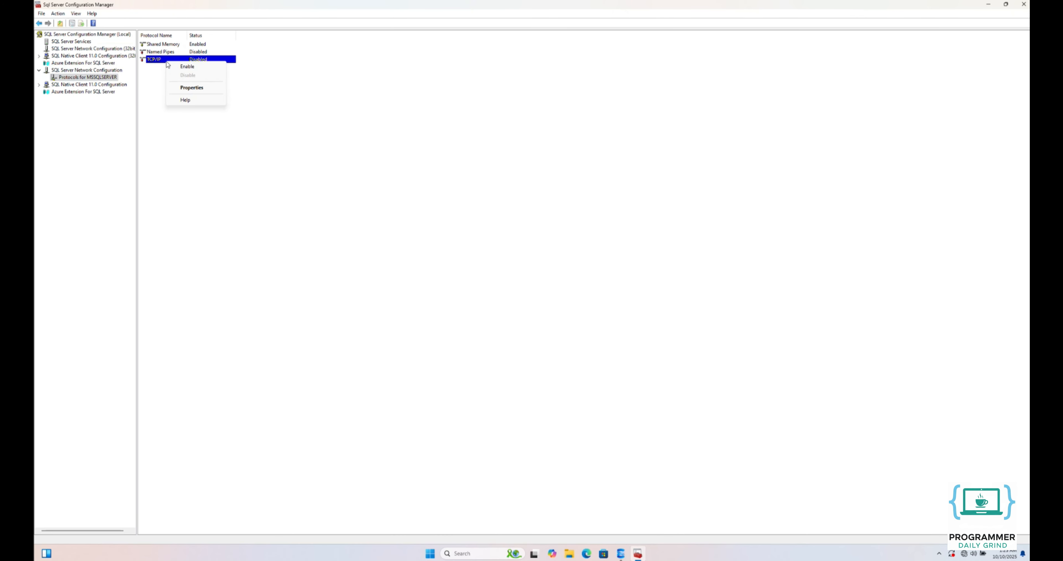
{"action": "left_click", "coordinate": [188, 67]}
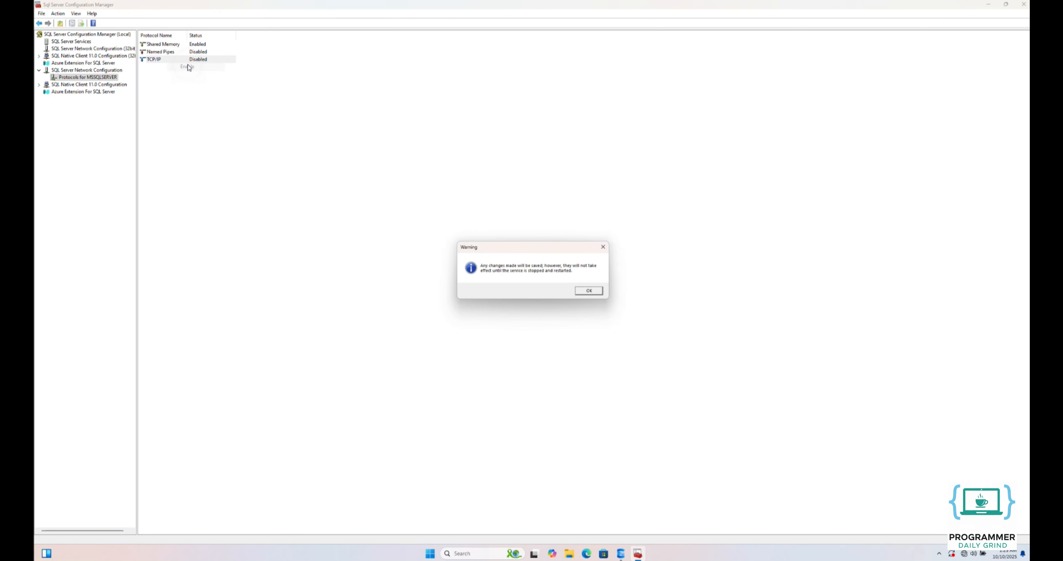
{"action": "left_click", "coordinate": [584, 291]}
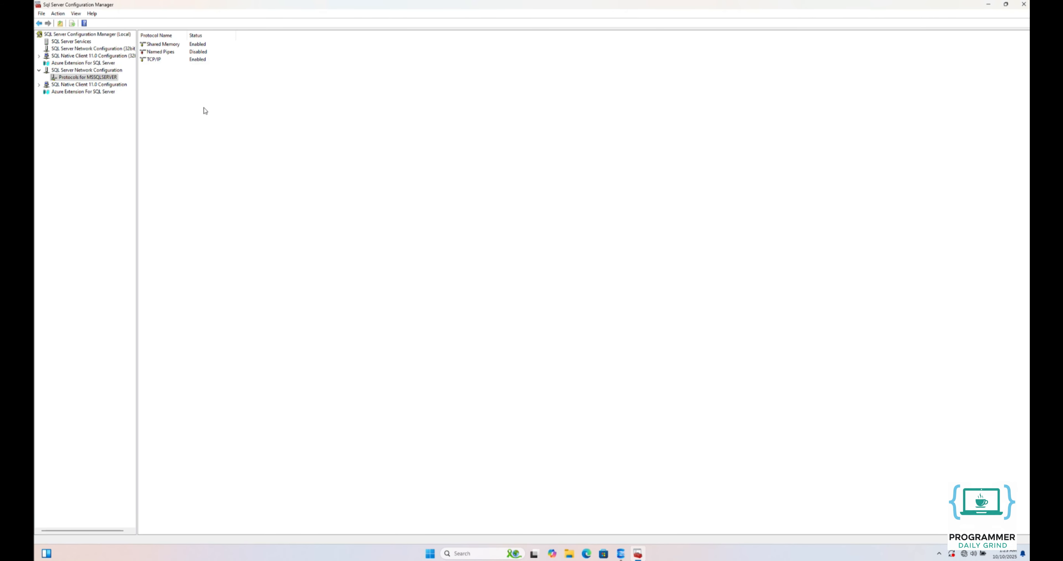
- Check the TCP port under IPAll in the IP address properties of the TCP/IP protocol
{"action": "left_click", "coordinate": [167, 59]}
{"action": "right_click", "coordinate": [169, 61]}
{"action": "left_click", "coordinate": [194, 90]}
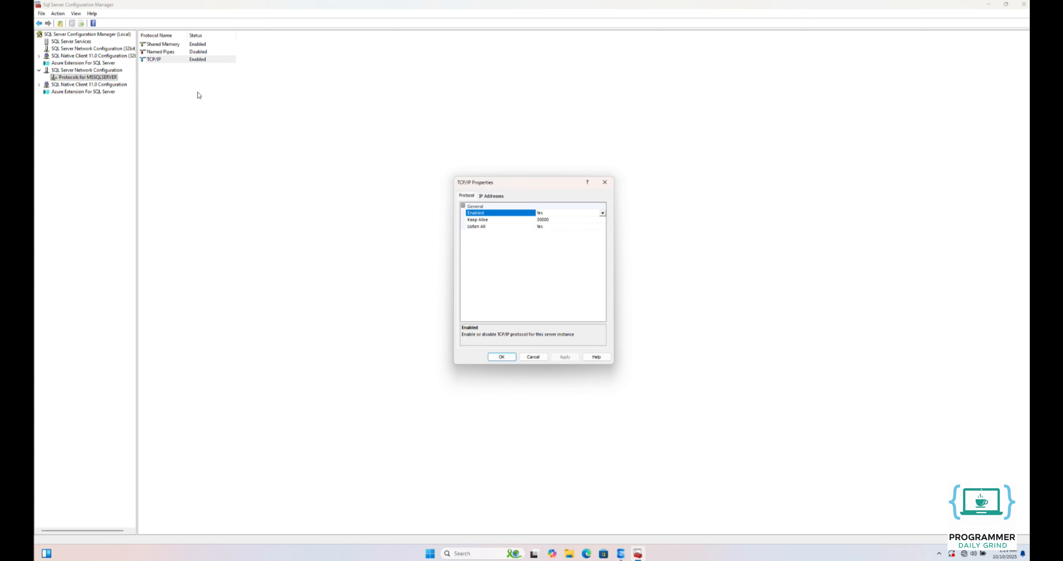
{"action": "left_click", "coordinate": [491, 196]}
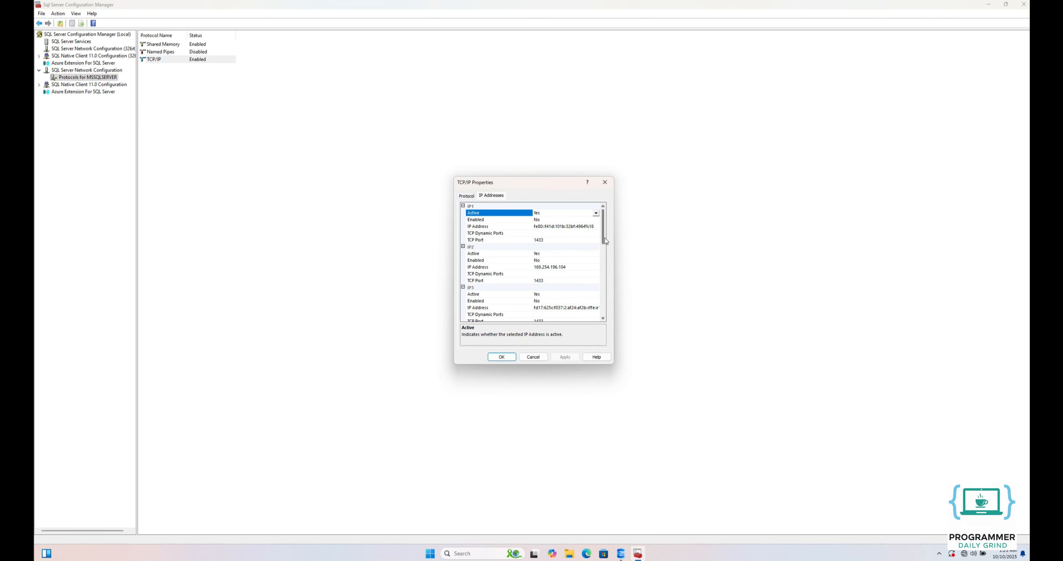
{"action": "left_click_drag", "start_coordinate": [605, 238], "coordinate": [611, 319]}
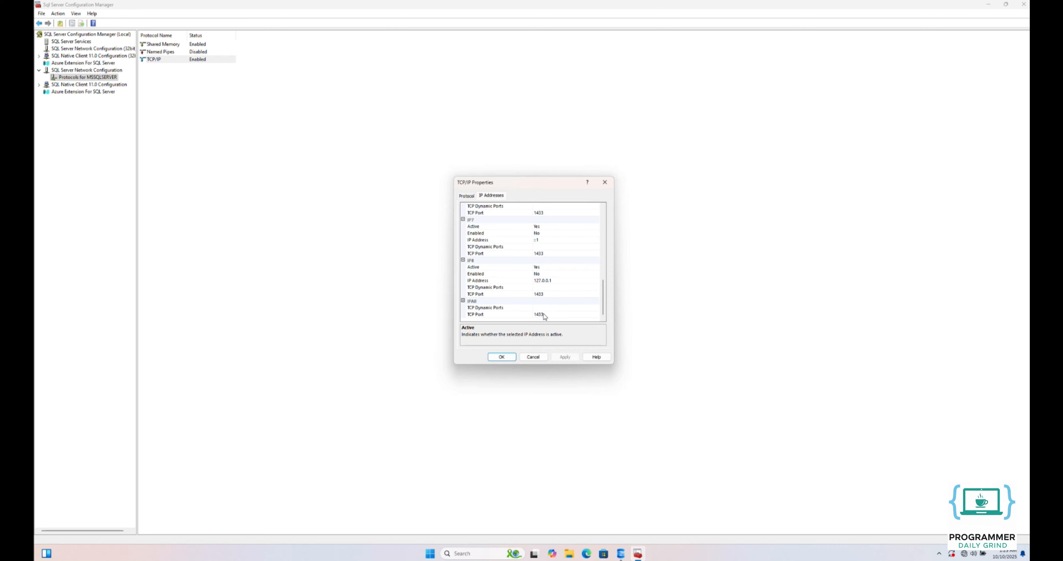
{"action": "left_click", "coordinate": [504, 357]}
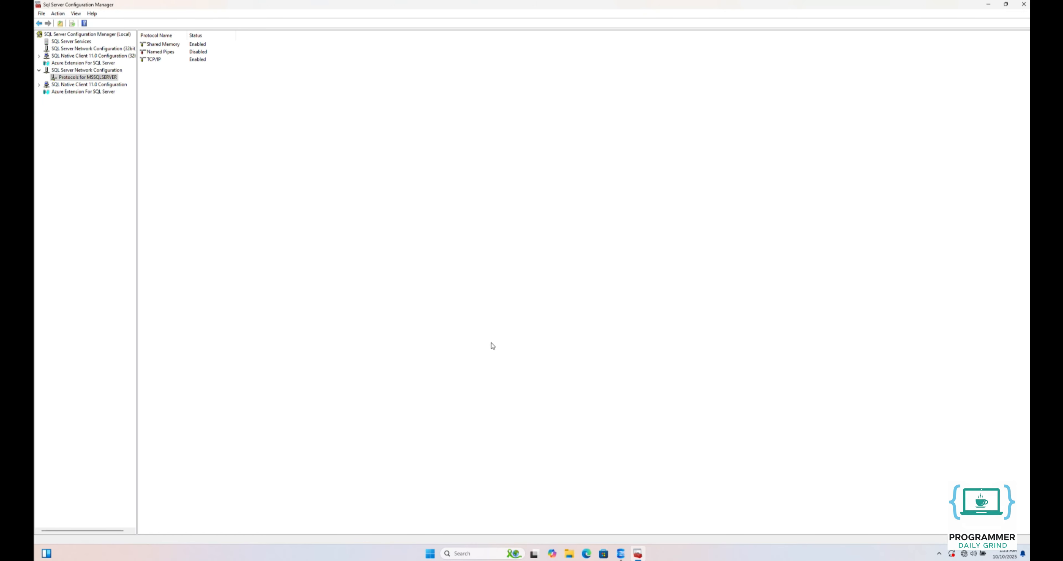
- Restart the SQL Server (MSSQLSERVER) service from the list of SQL Server services
{"action": "left_click", "coordinate": [66, 41]}
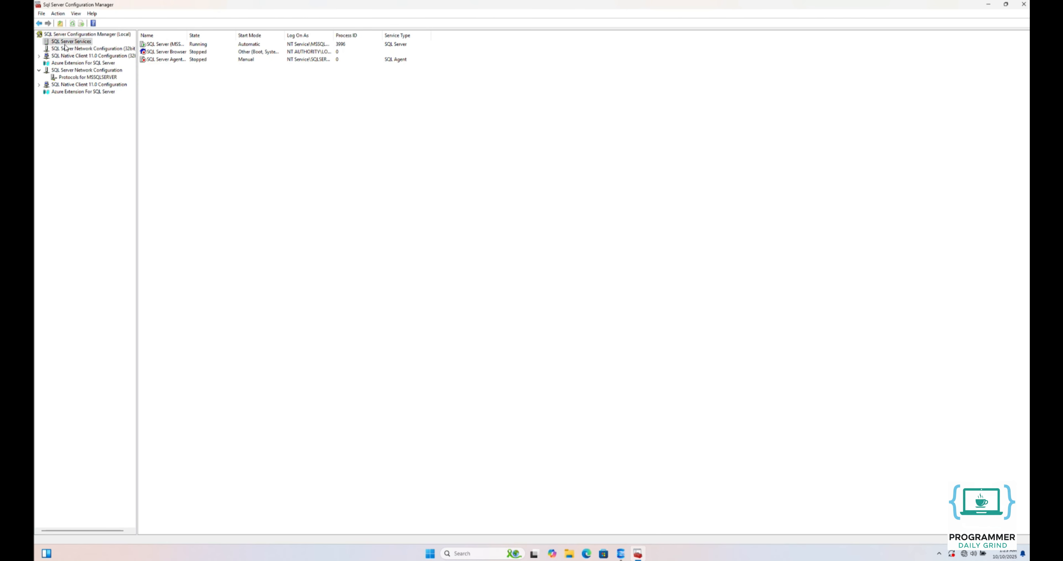
{"action": "left_click", "coordinate": [163, 44]}
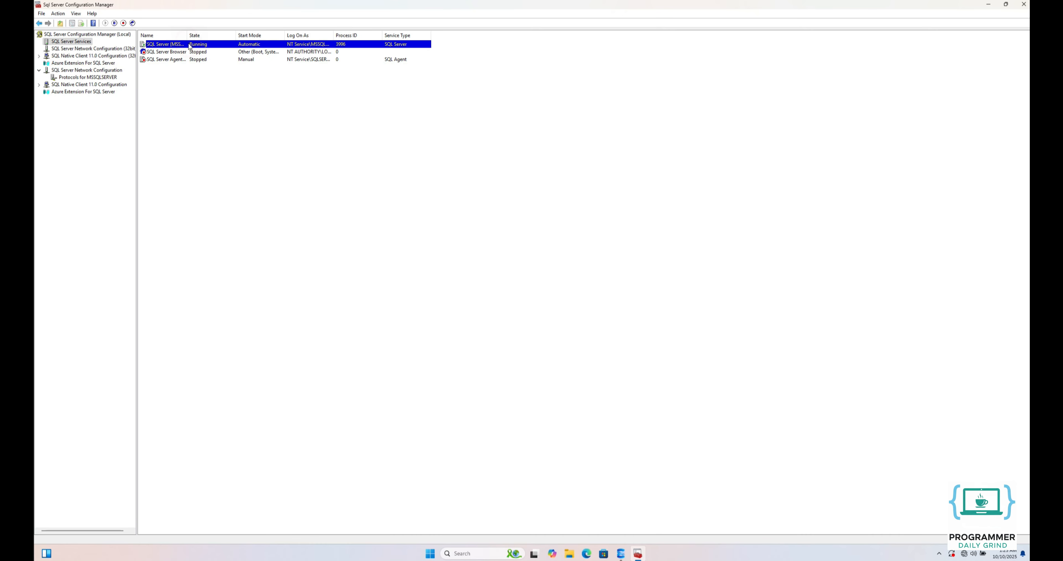
{"action": "right_click", "coordinate": [163, 45]}
{"action": "left_click", "coordinate": [191, 83]}
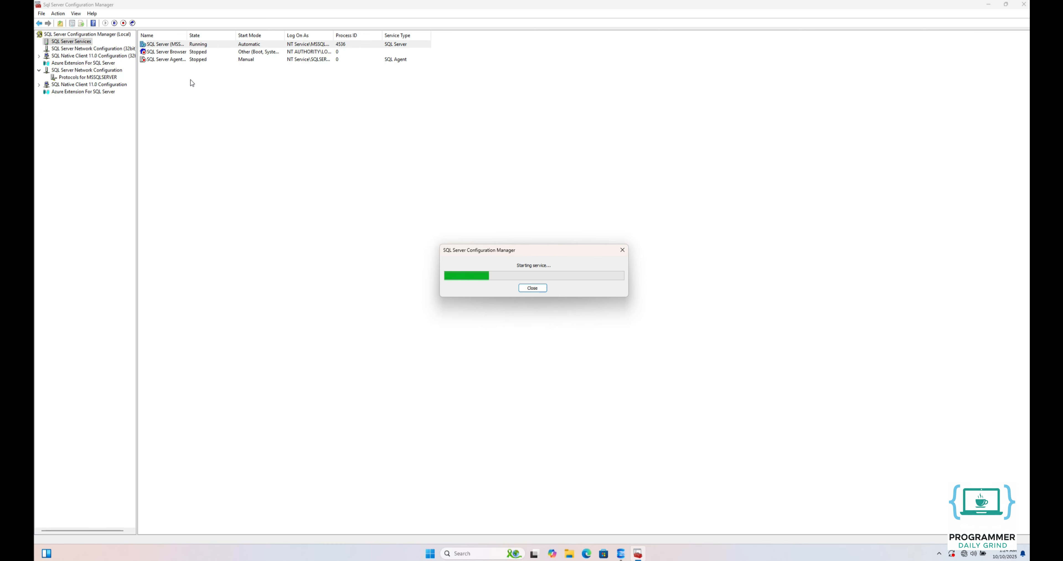
- Search for Windows PowerShell on the computer and open it with administrator rights, allowing it to make changes
{"action": "left_click", "coordinate": [431, 554]}
{"action": "type", "text": "powershell"}
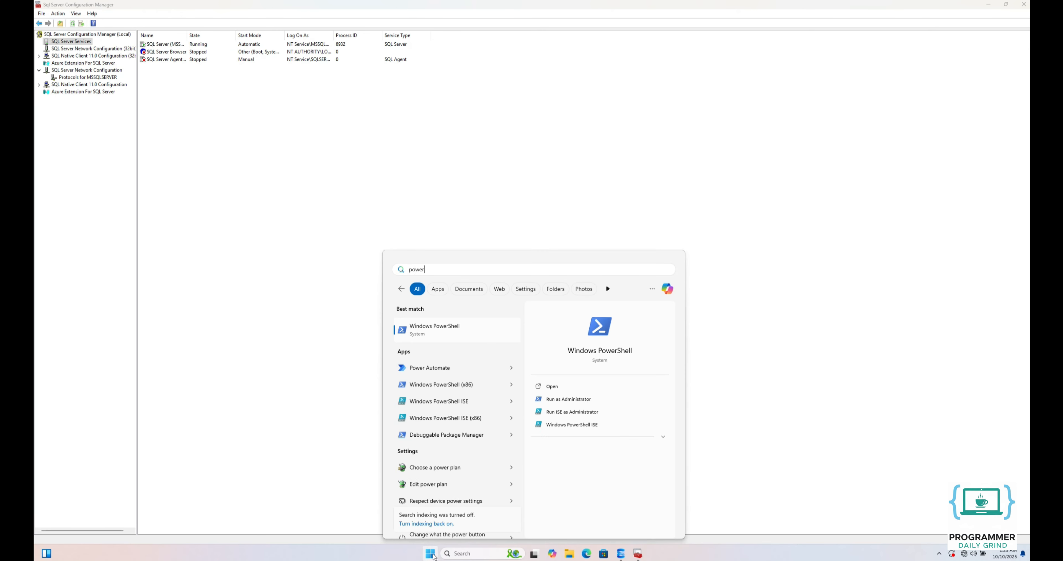
{"action": "left_click", "coordinate": [570, 399]}
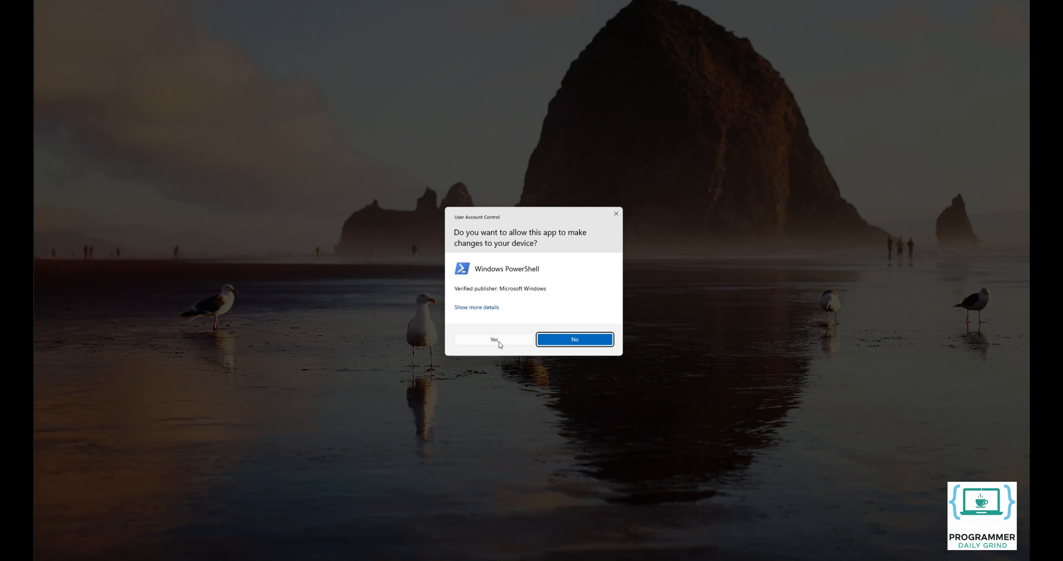
{"action": "left_click", "coordinate": [499, 340]}
{"action": "left_click", "coordinate": [488, 111]}
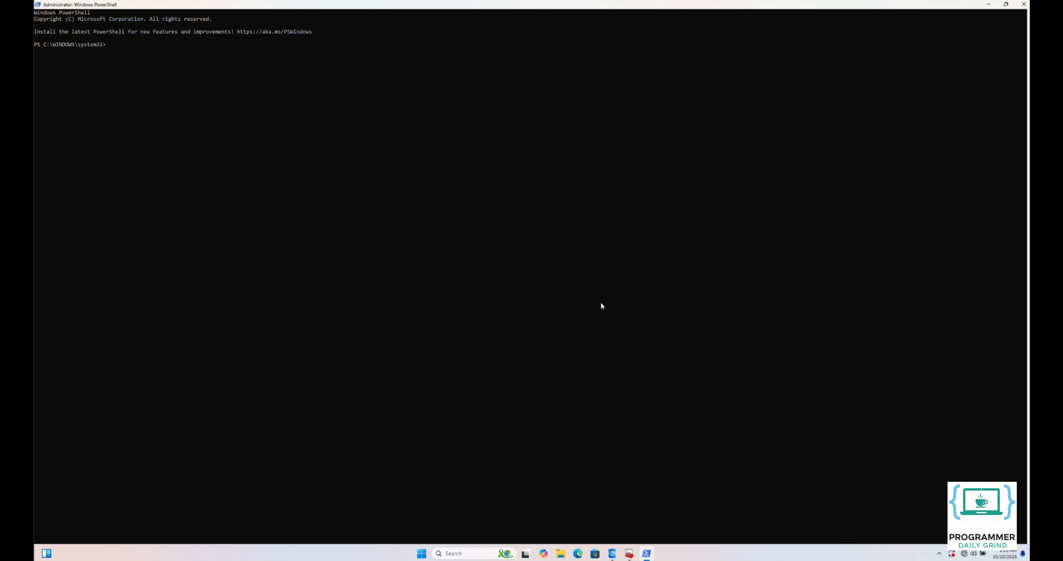
- Run New-NetFirewallRule to create "SQL Server TCP 1433": Direction Inbound, Protocol TCP, LocalPort 1433, Action Allow, Service "MSSQLSERVER", Profile any
{"action": "type", "text": "New-NetFirewallRule -DisplayN"}
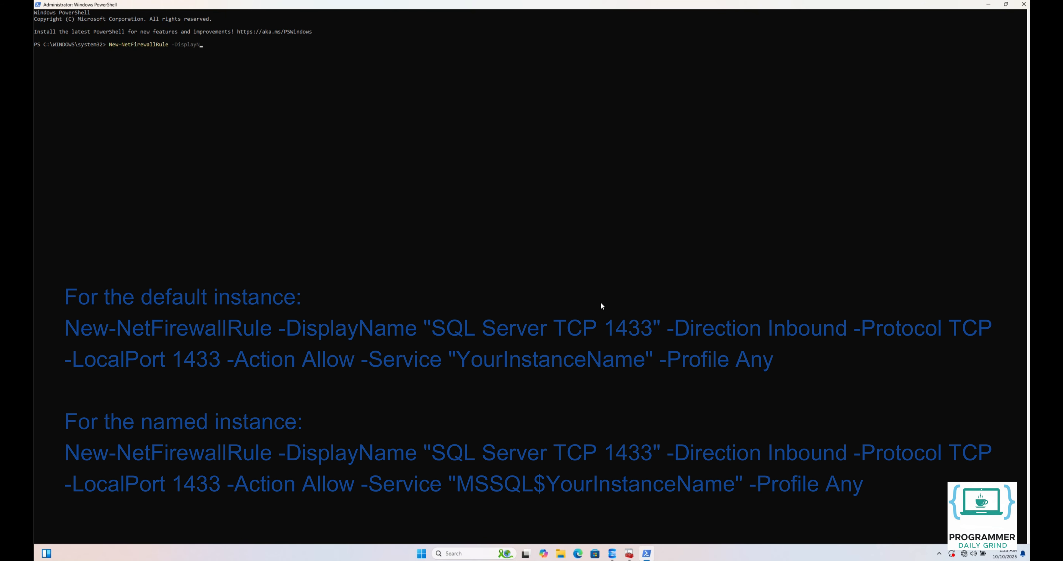
{"action": "type", "text": "ame \"SQL Server TCP 1433\" -Direction Inbound -Protocol TCP -LocalPort 1433 -Action Allow -Se"}
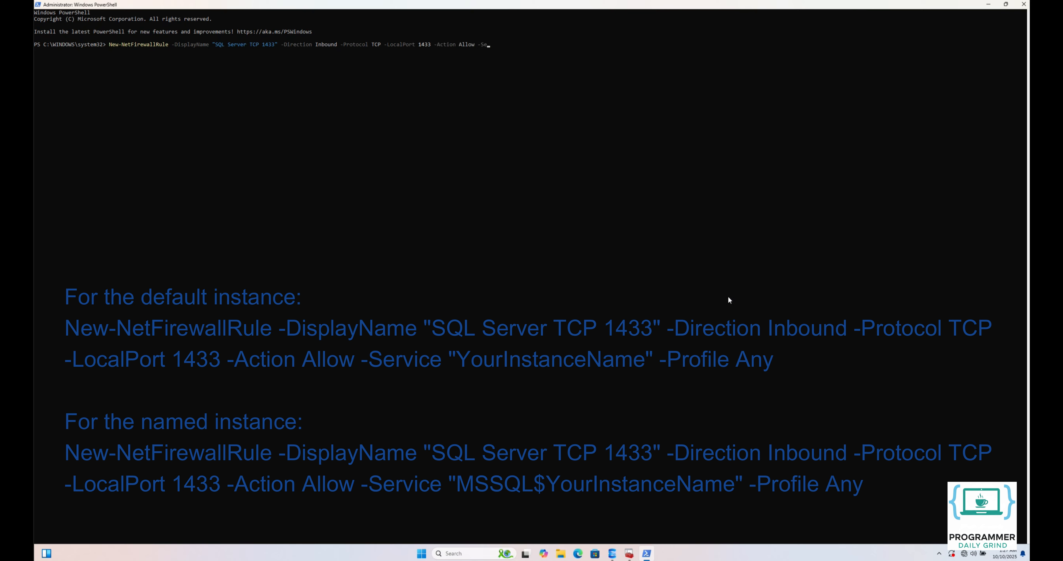
{"action": "type", "text": "rvice \"MSSQLSERVER\" -Profile any"}
{"action": "key", "text": "Return"}
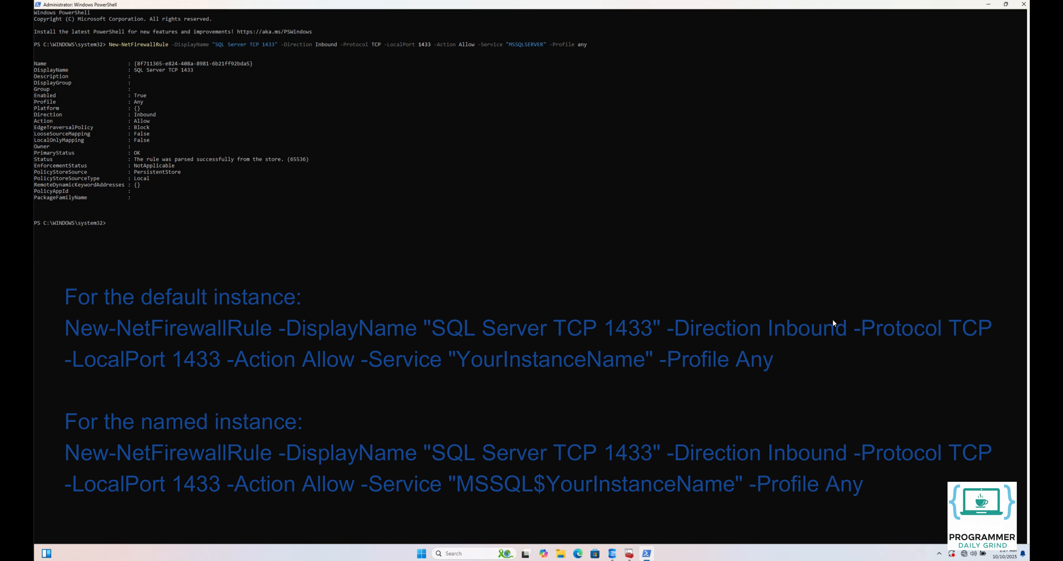
- Open Windows Defender Firewall with Advanced Security and check the SQL Server TCP 1433 rule among the inbound rules
{"action": "left_click", "coordinate": [421, 553]}
{"action": "type", "text": "windows "}
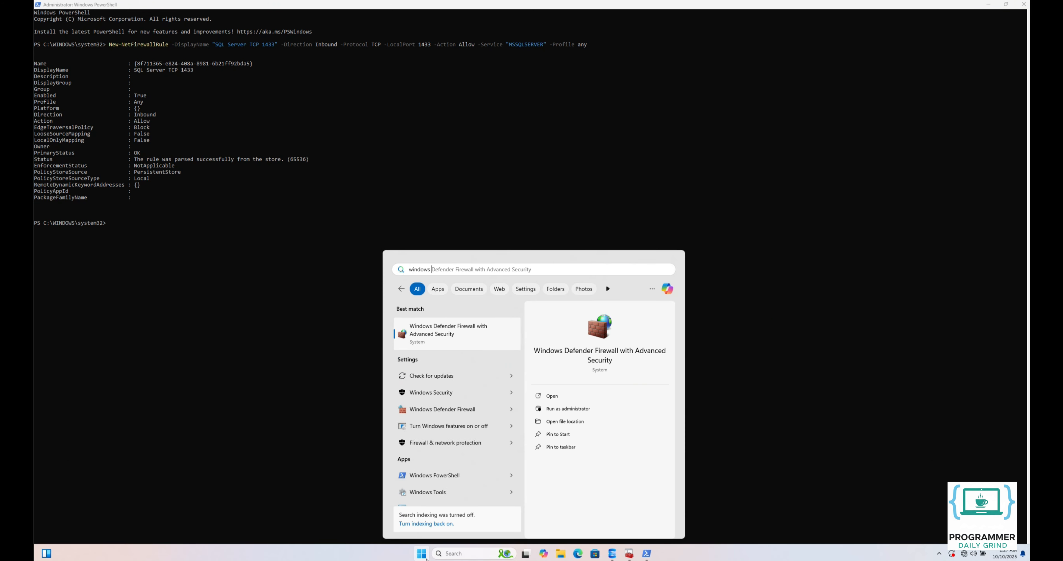
{"action": "type", "text": "defender firewall with advanced security"}
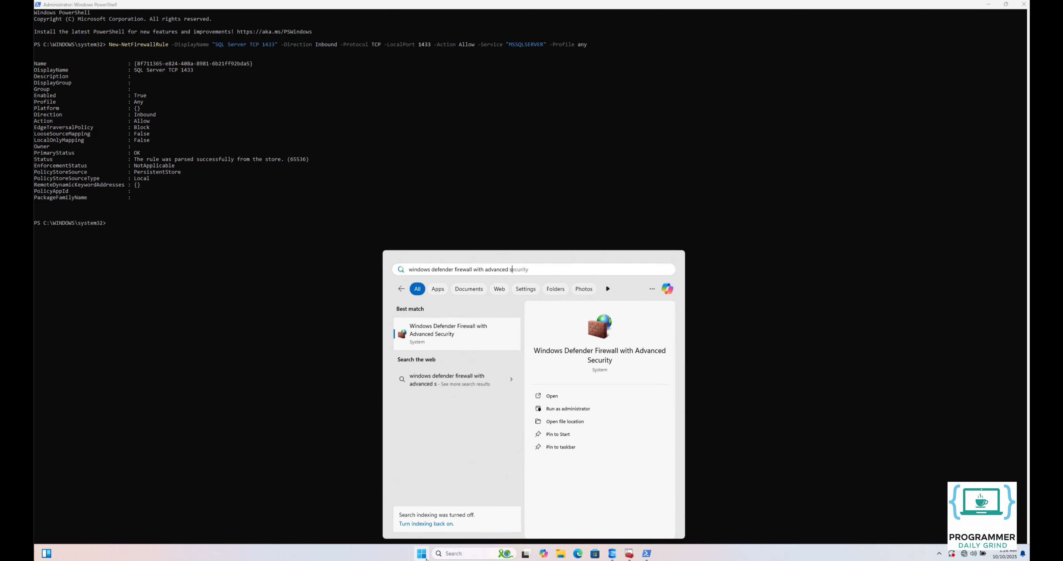
{"action": "left_click", "coordinate": [458, 336]}
{"action": "left_click", "coordinate": [432, 15]}
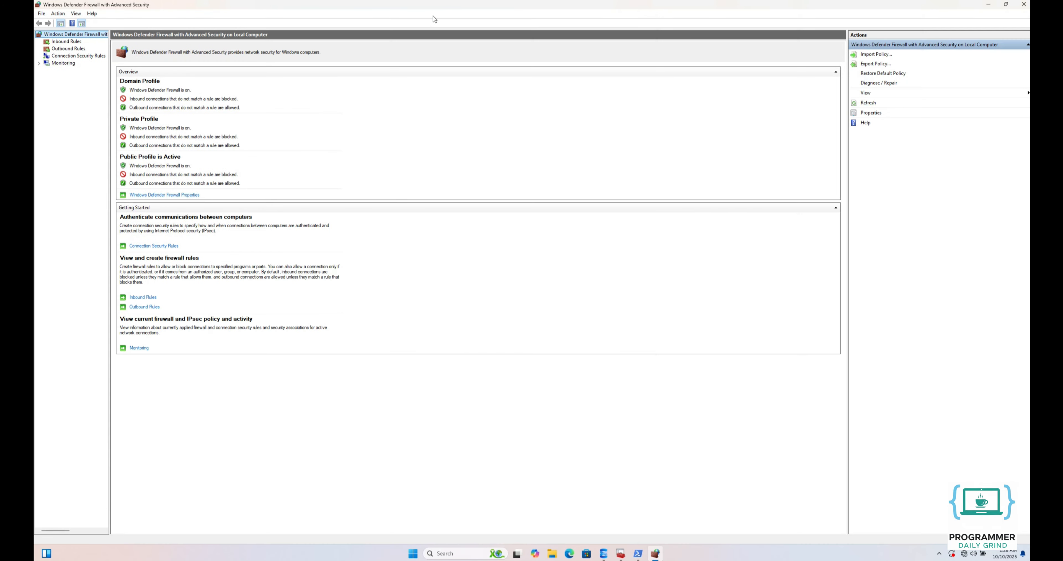
{"action": "left_click", "coordinate": [61, 41]}
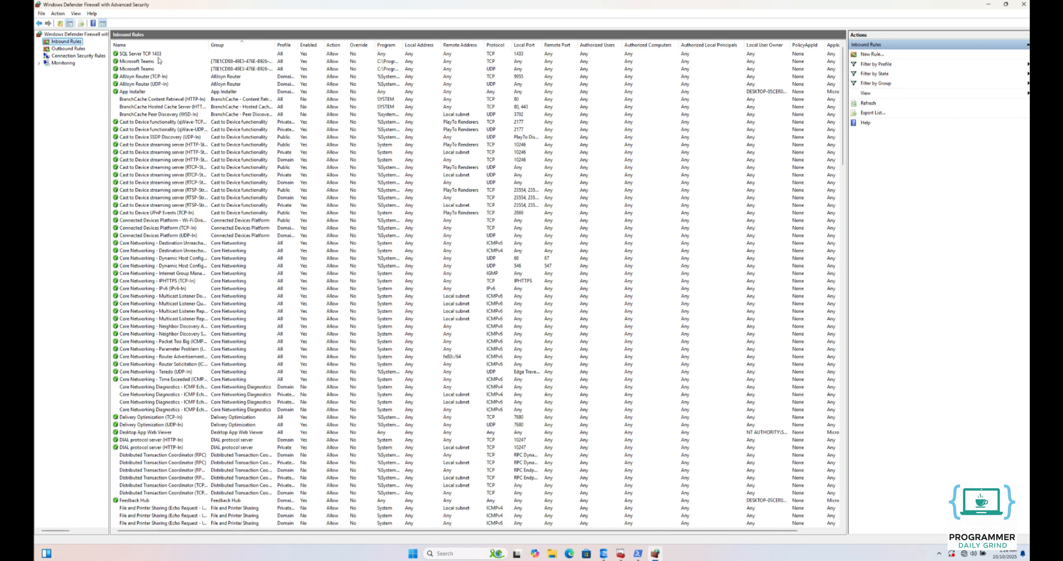
{"action": "left_click", "coordinate": [158, 54]}
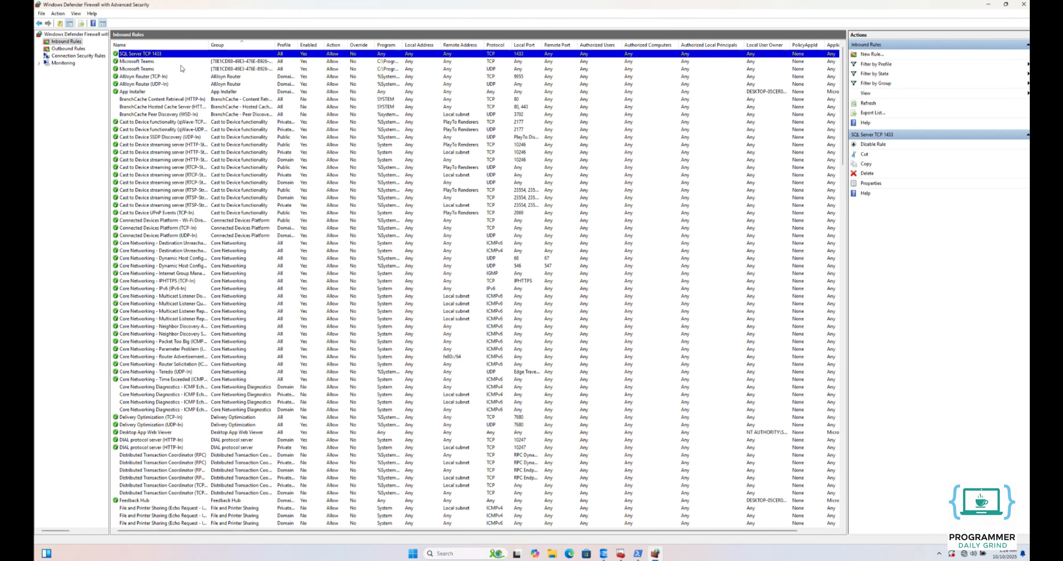
- Switch back to PowerShell and run ipconfig to look up the server's IPv4 address
{"action": "left_click", "coordinate": [638, 553]}
{"action": "type", "text": "pconfig"}
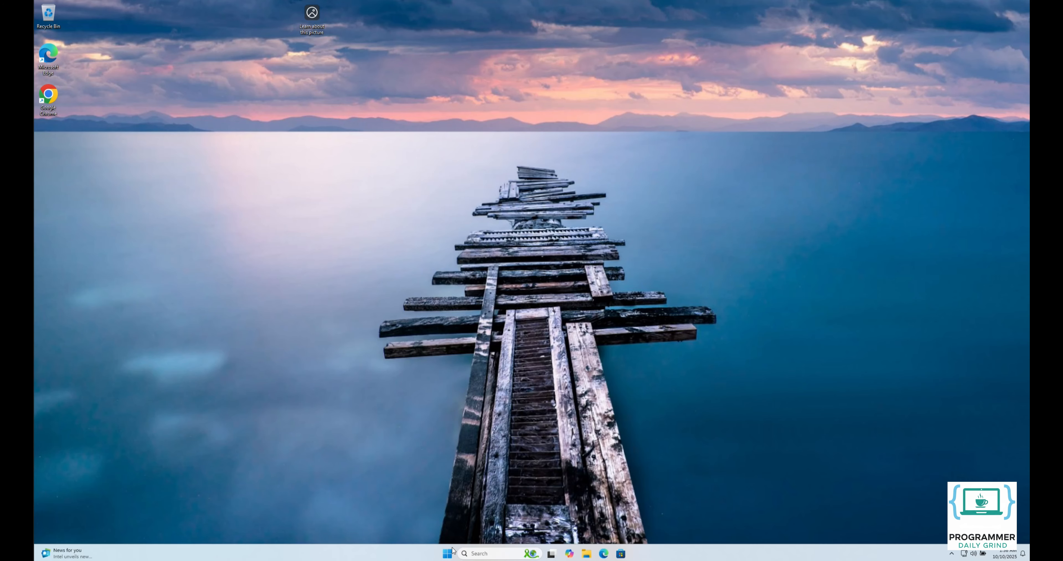
- Open SQL Server Management Studio 21 on the client computer and set the connection's server name to 192.168.56.104
{"action": "left_click", "coordinate": [447, 553]}
{"action": "type", "text": "ssms"}
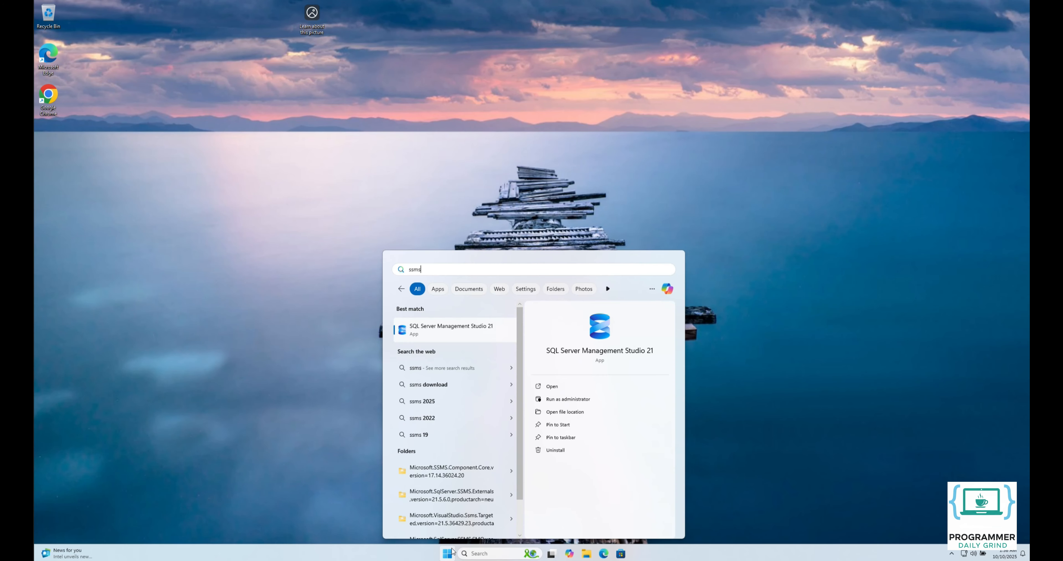
{"action": "left_click", "coordinate": [471, 328]}
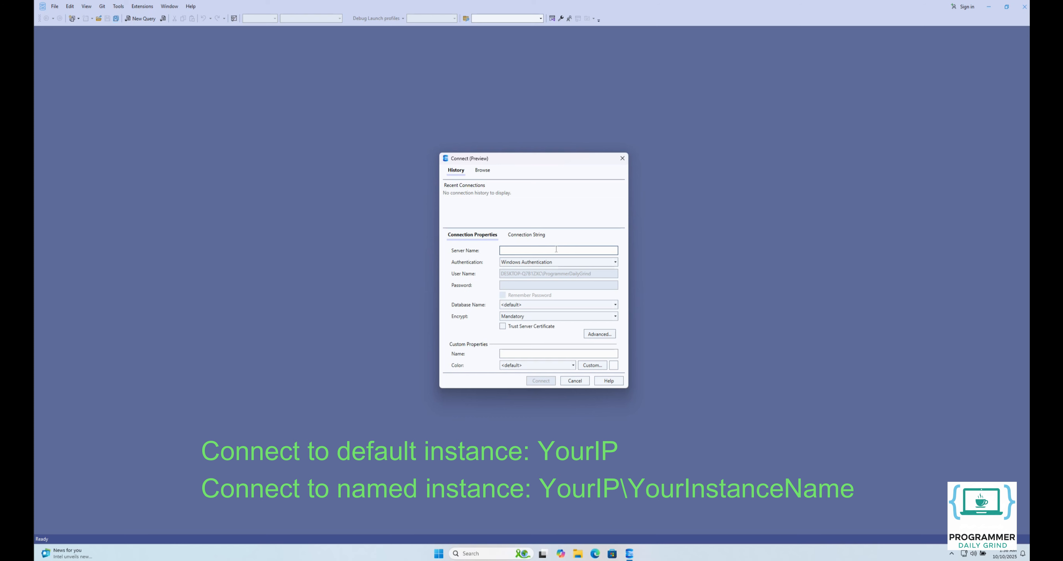
{"action": "type", "text": "192.168.56.104"}
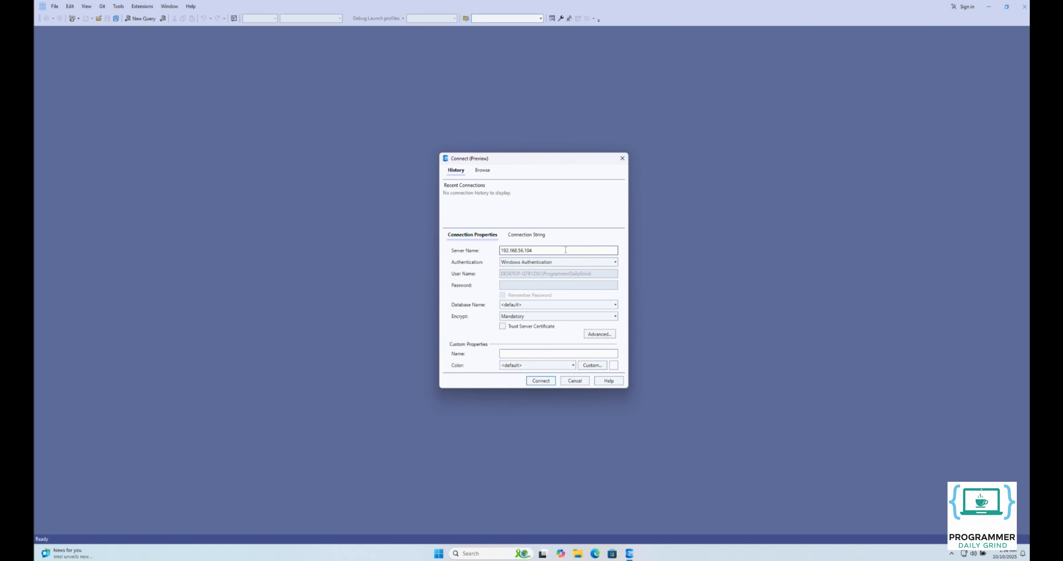
- Set the connection to SQL Server Authentication with user name testuser, enter the login password, and trust the server certificate
{"action": "left_click", "coordinate": [577, 262]}
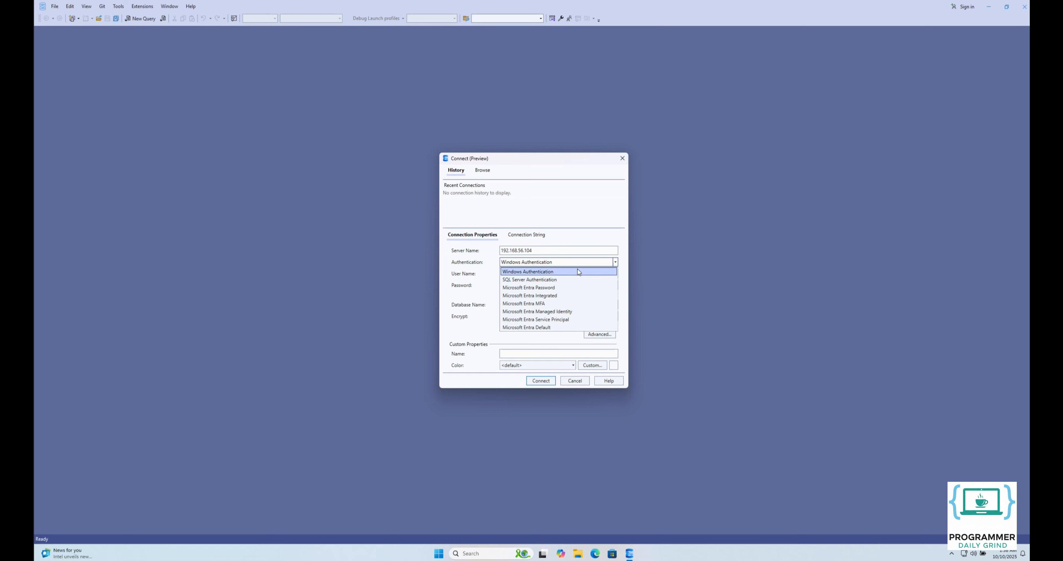
{"action": "left_click", "coordinate": [578, 279]}
{"action": "left_click", "coordinate": [577, 273]}
{"action": "type", "text": "testuser"}
{"action": "key", "text": "Tab"}
{"action": "type", "text": "testuser123"}
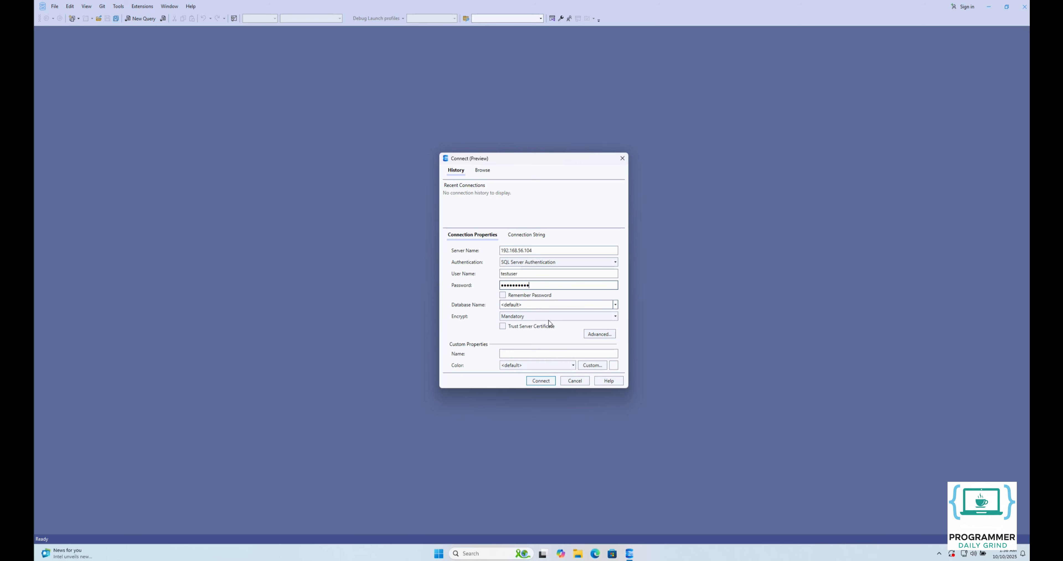
{"action": "left_click", "coordinate": [525, 329]}
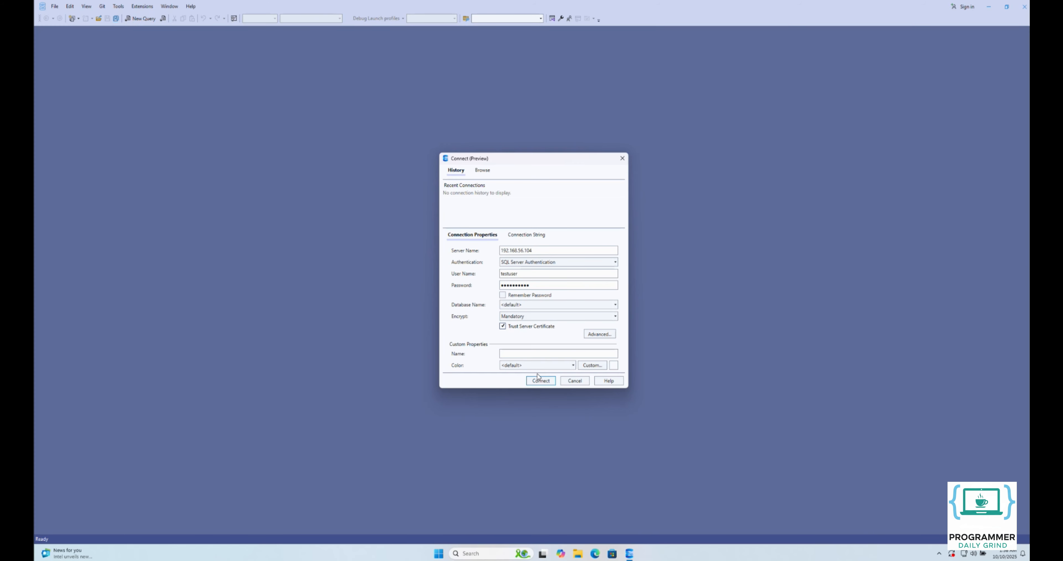